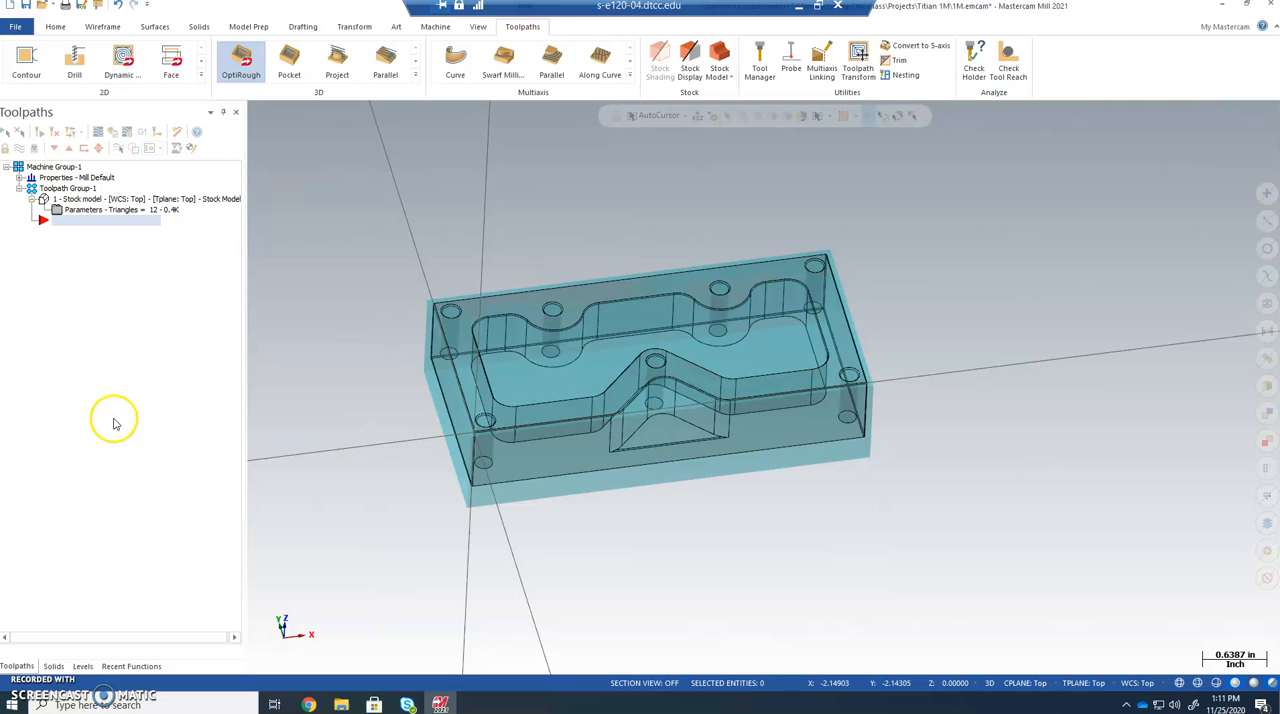
Start a Dynamic OptiRough toolpath with 0.005 wall stock and 0.005 floor stock.
click(241, 63)
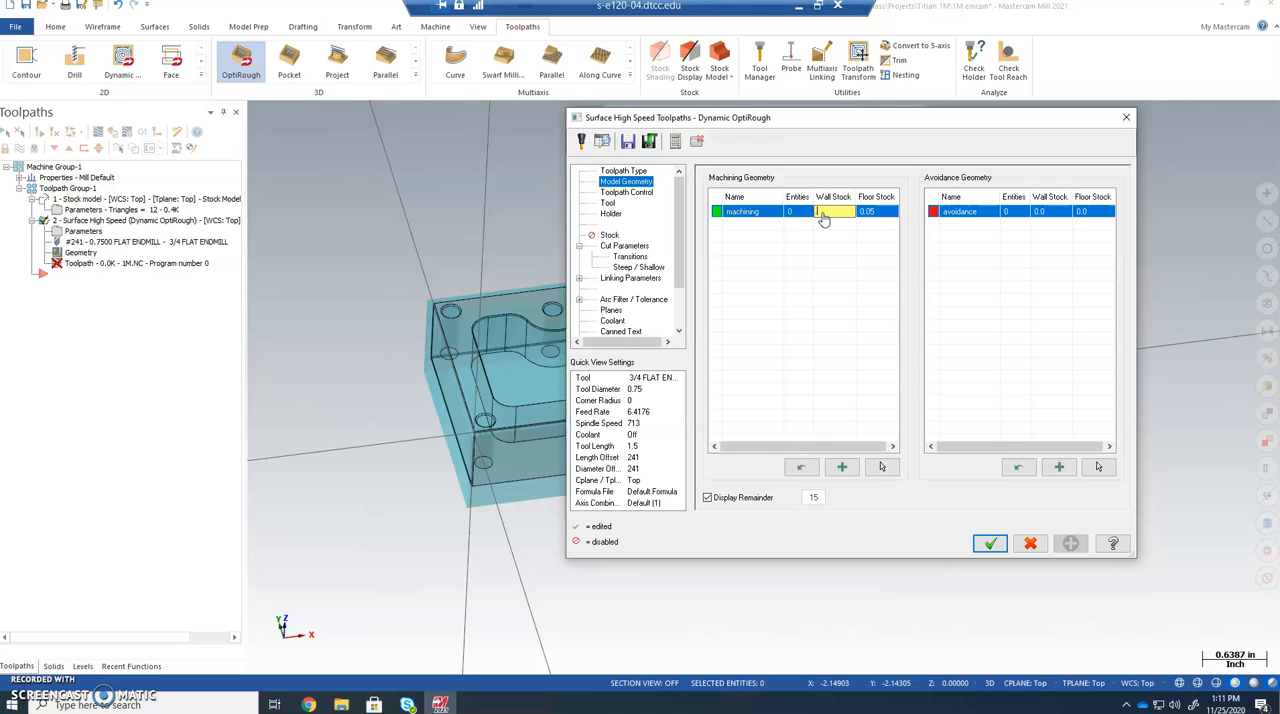
text(005)
click(877, 213)
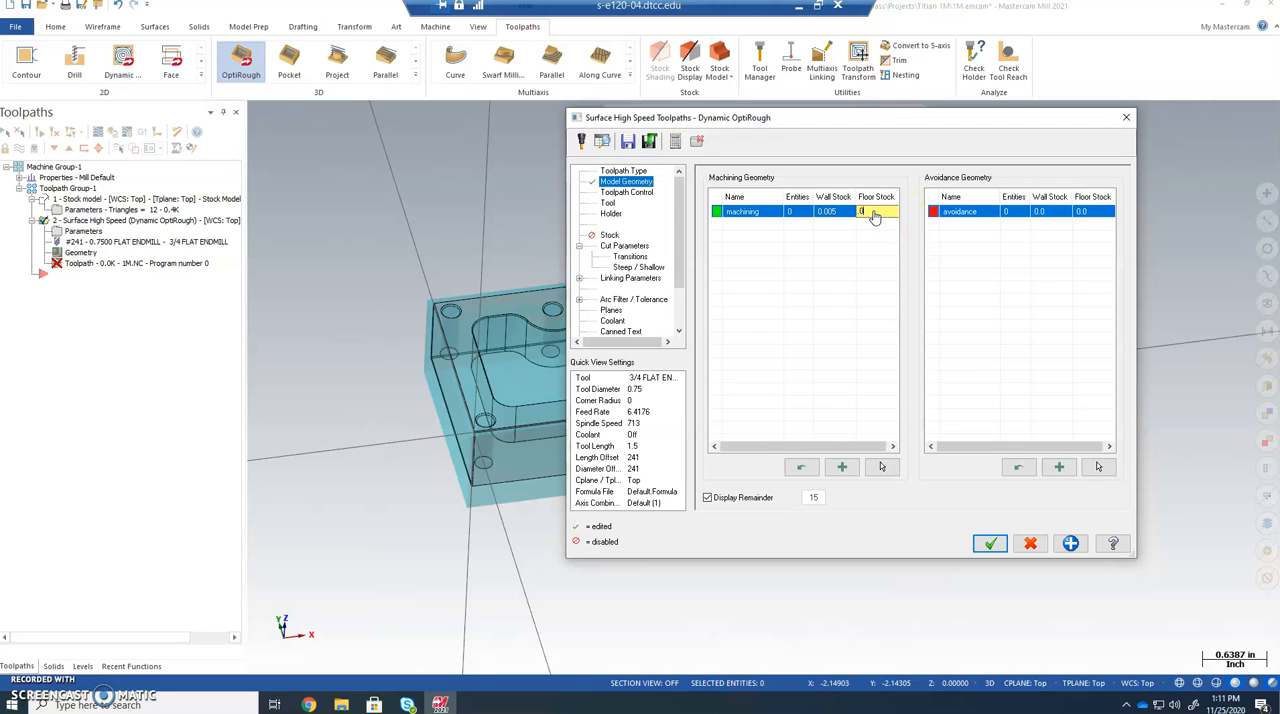
text(.005)
click(790, 245)
text(0.005)
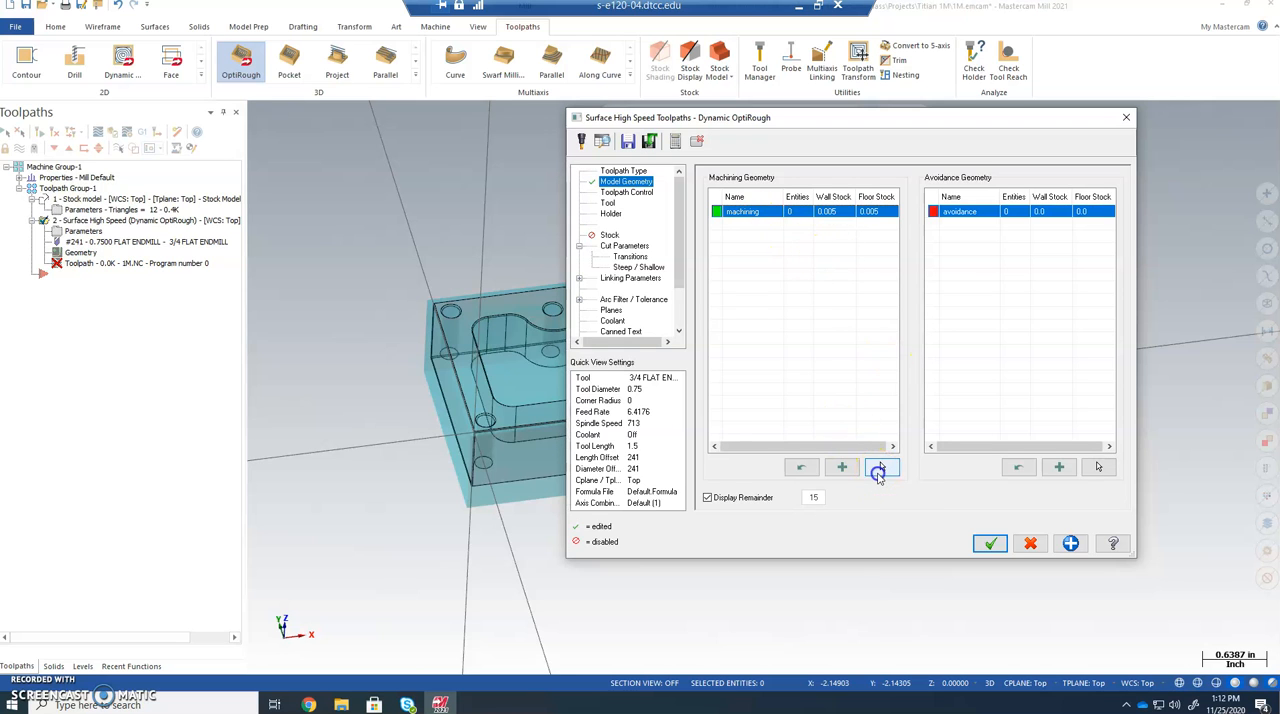
Select the whole solid body (105 entities) as the machining geometry.
click(878, 470)
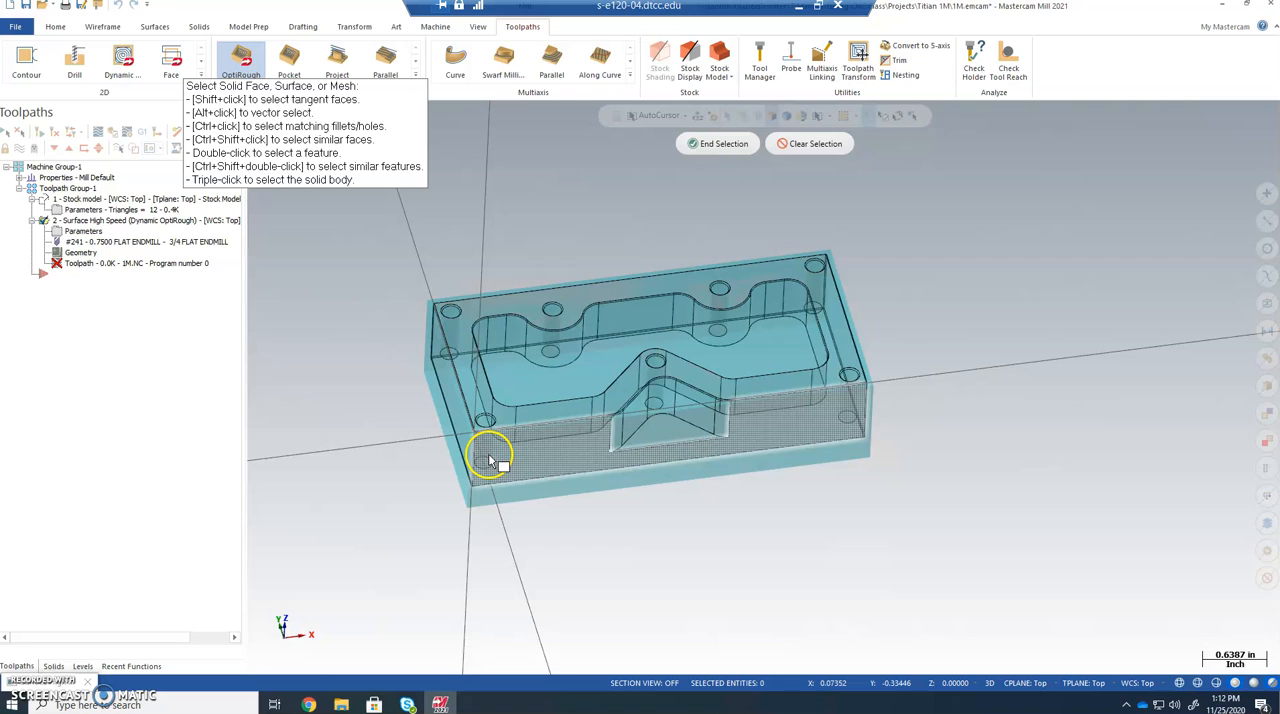
click(569, 406)
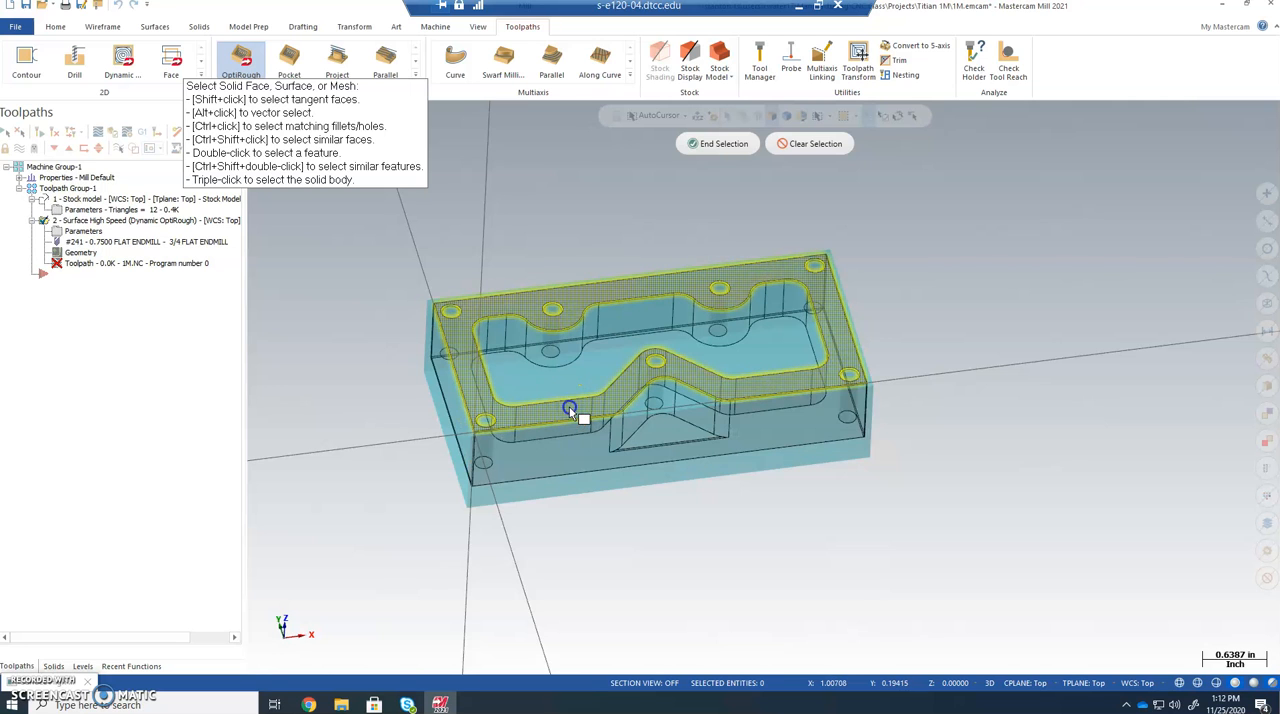
double_click(569, 406)
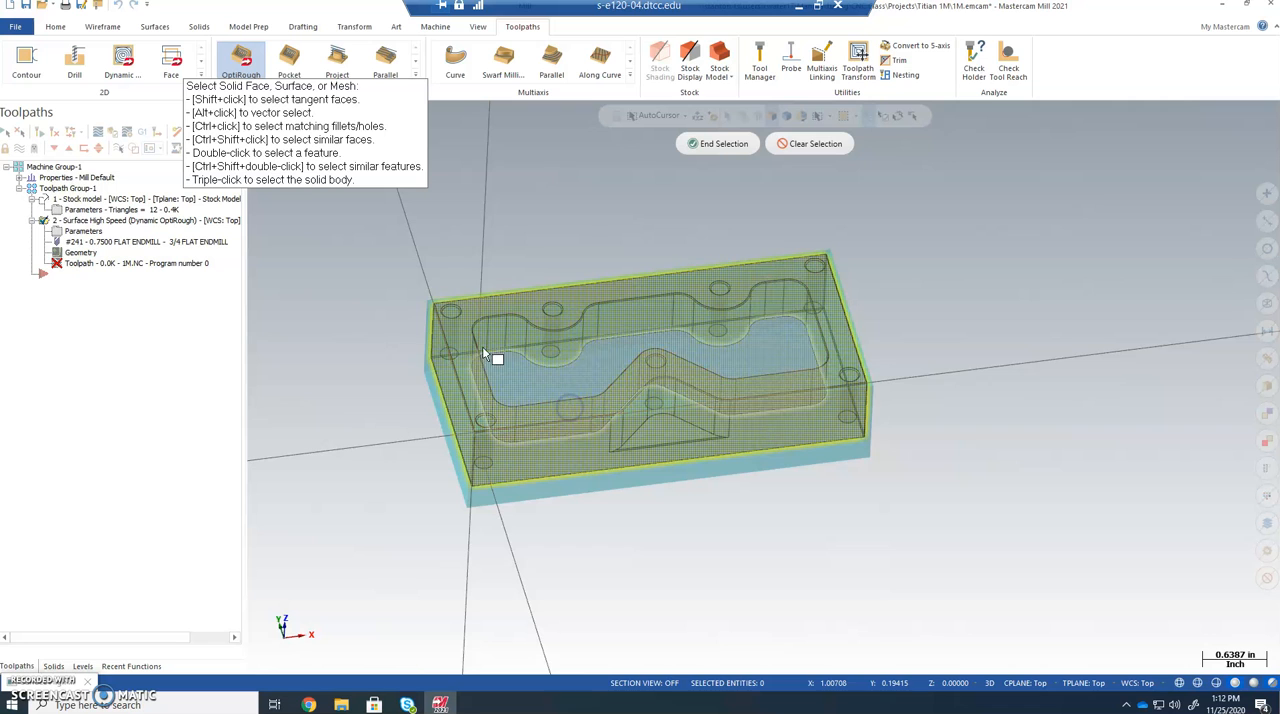
click(717, 143)
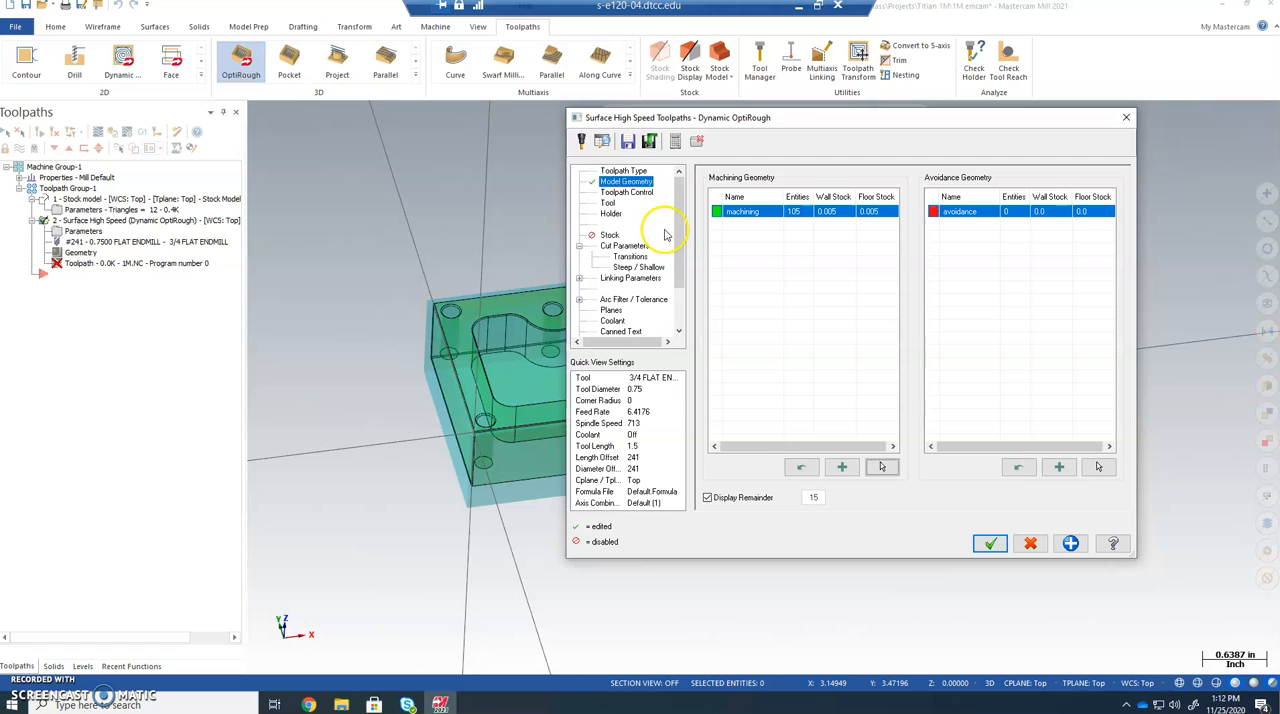
Review the containment boundary settings and generate the OptiRough toolpath.
click(627, 192)
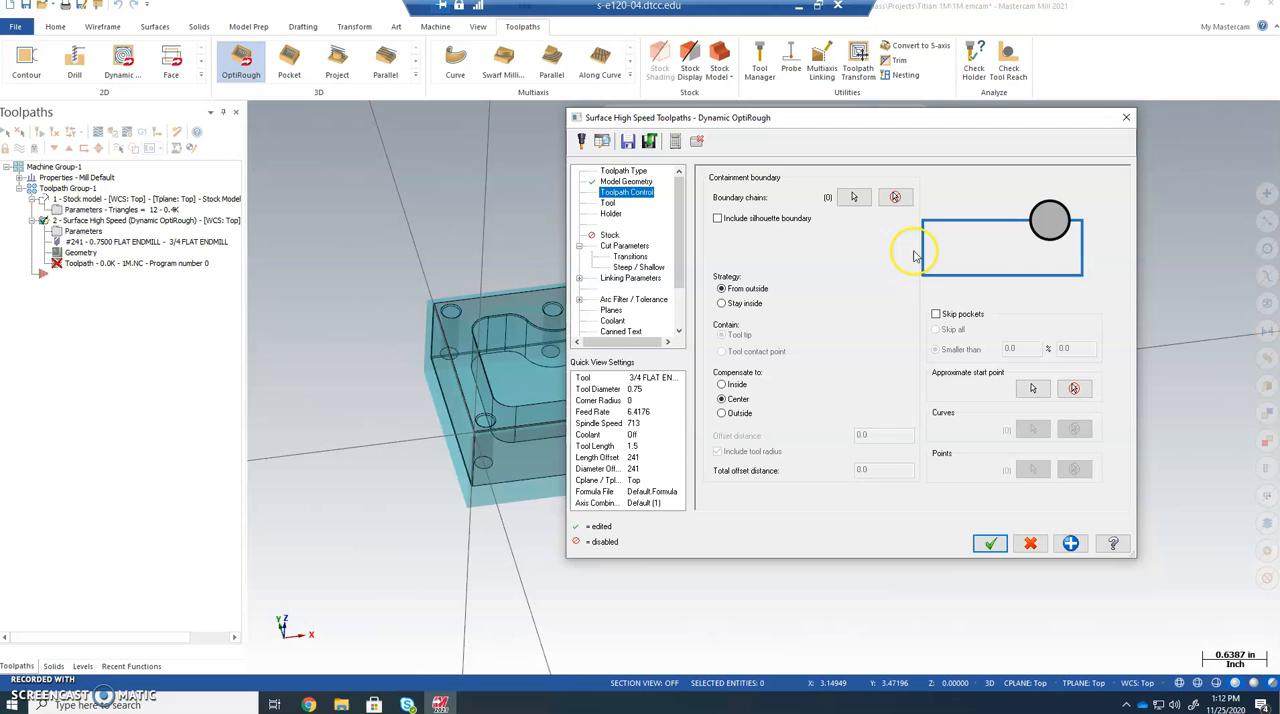
click(990, 543)
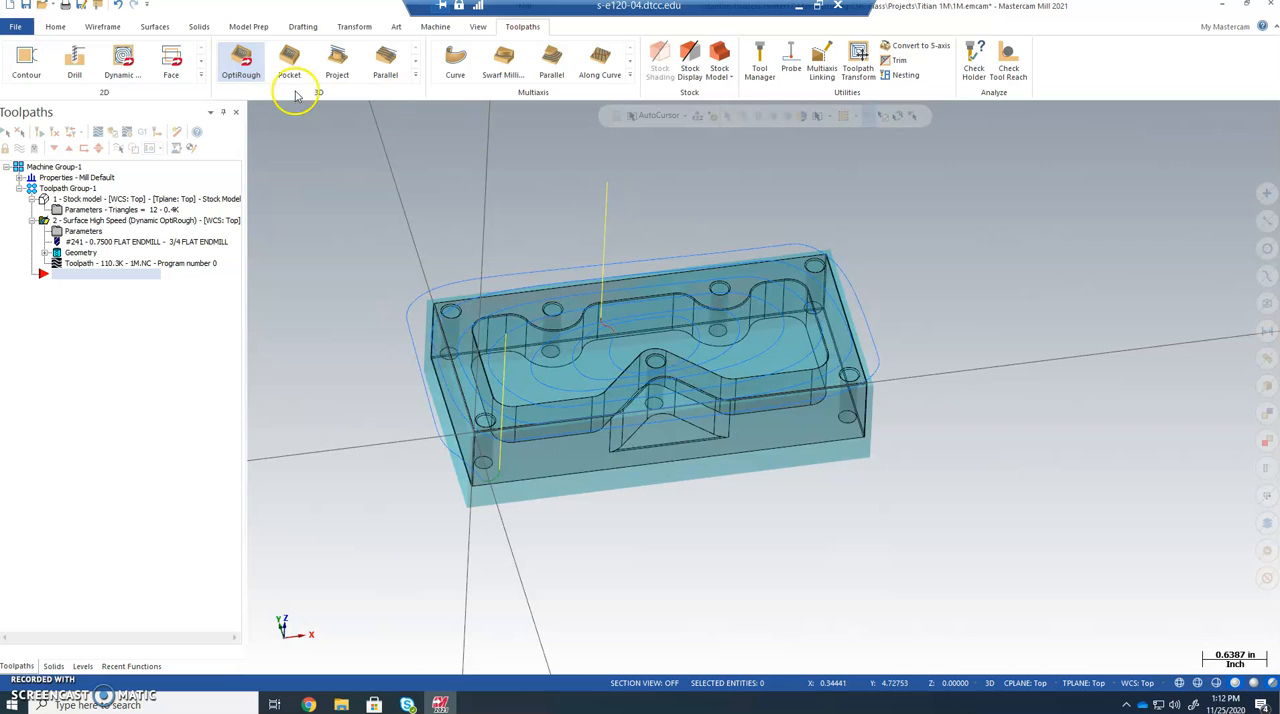
Draw a center-point circle about 6.07 in across enclosing the whole block.
click(117, 27)
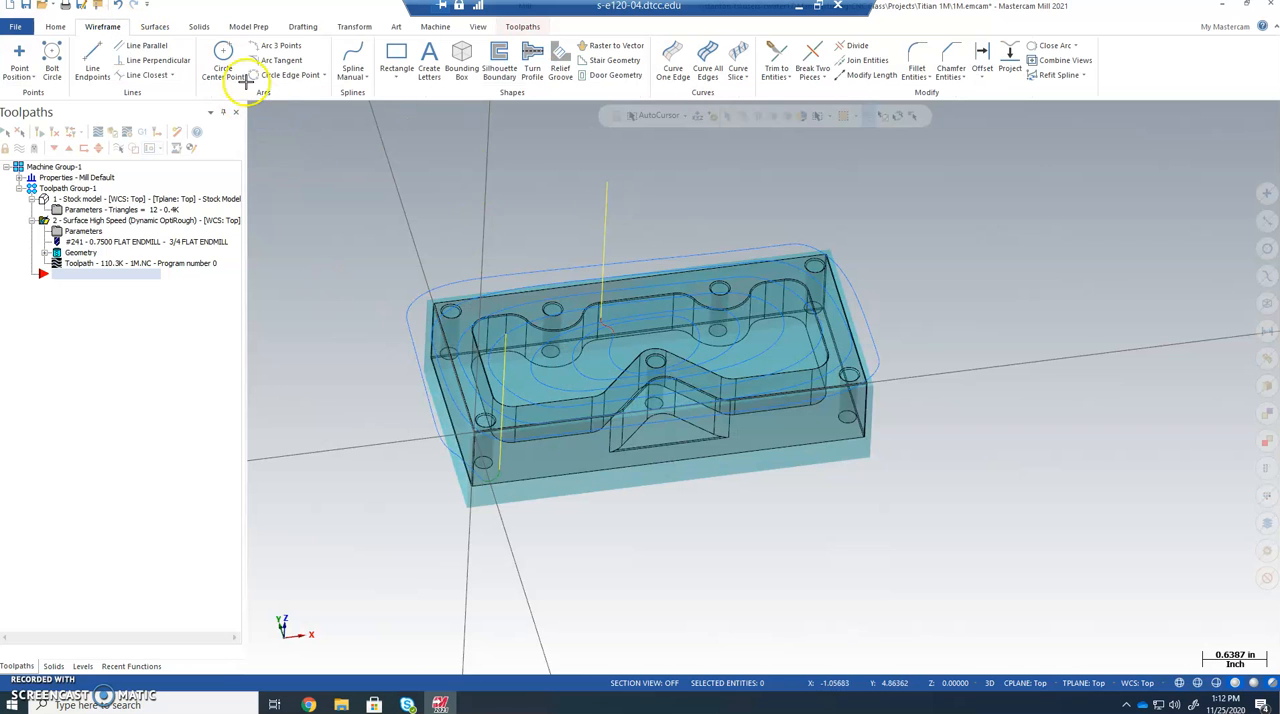
click(223, 60)
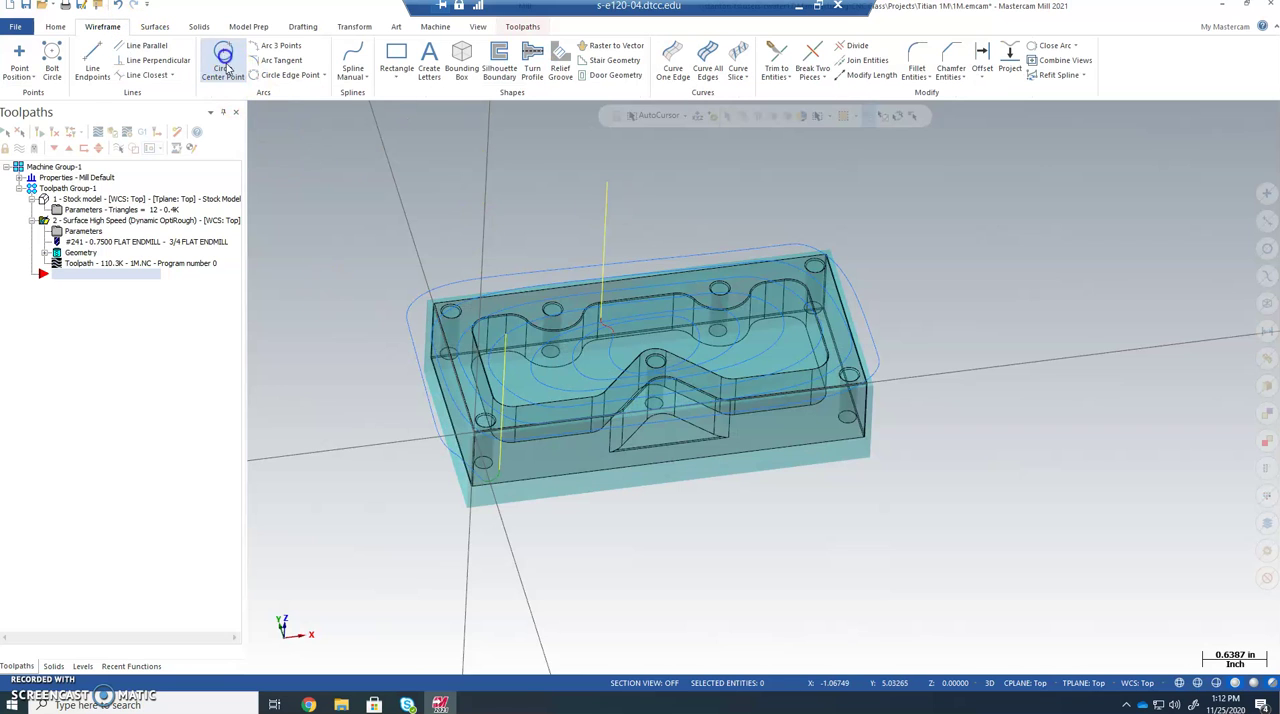
click(642, 340)
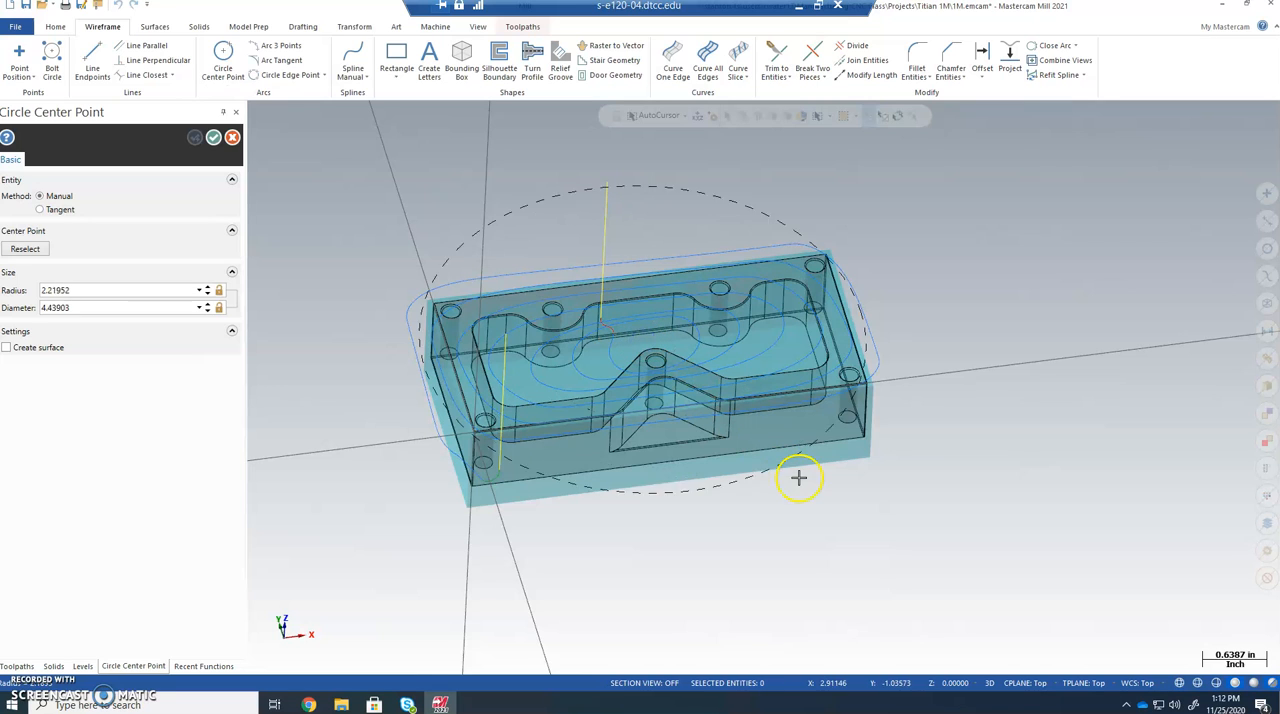
click(838, 506)
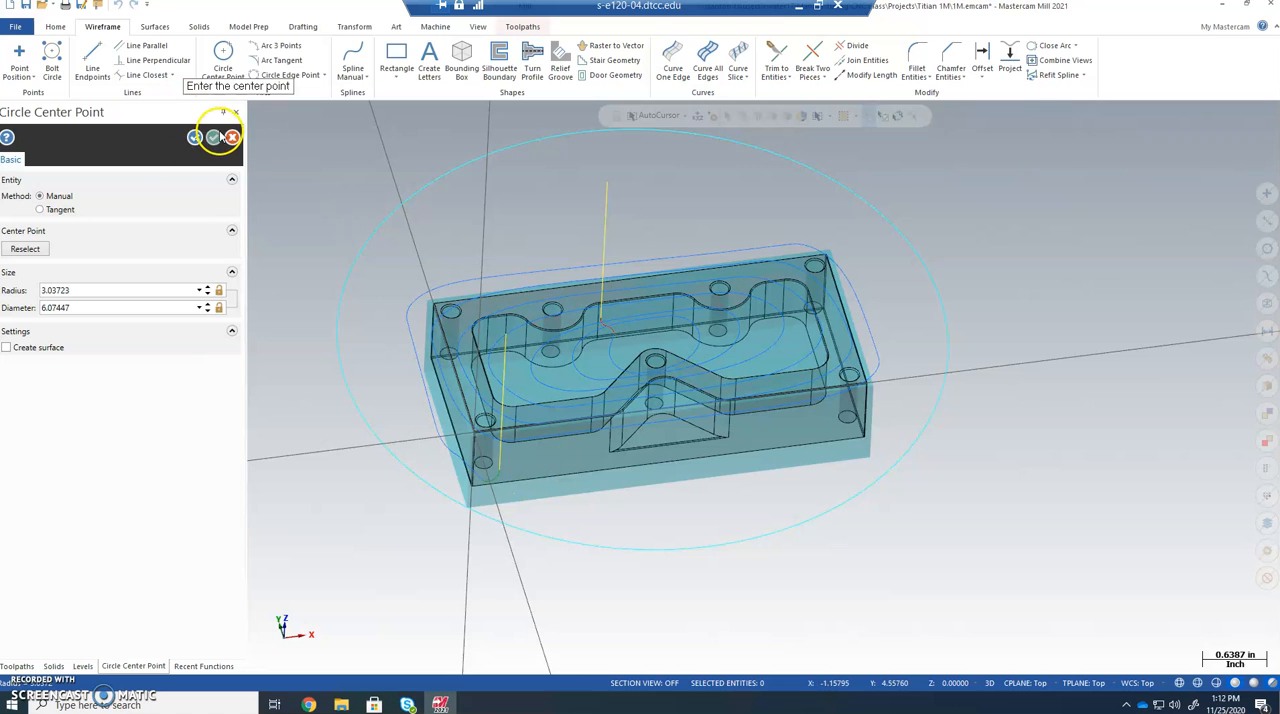
click(213, 137)
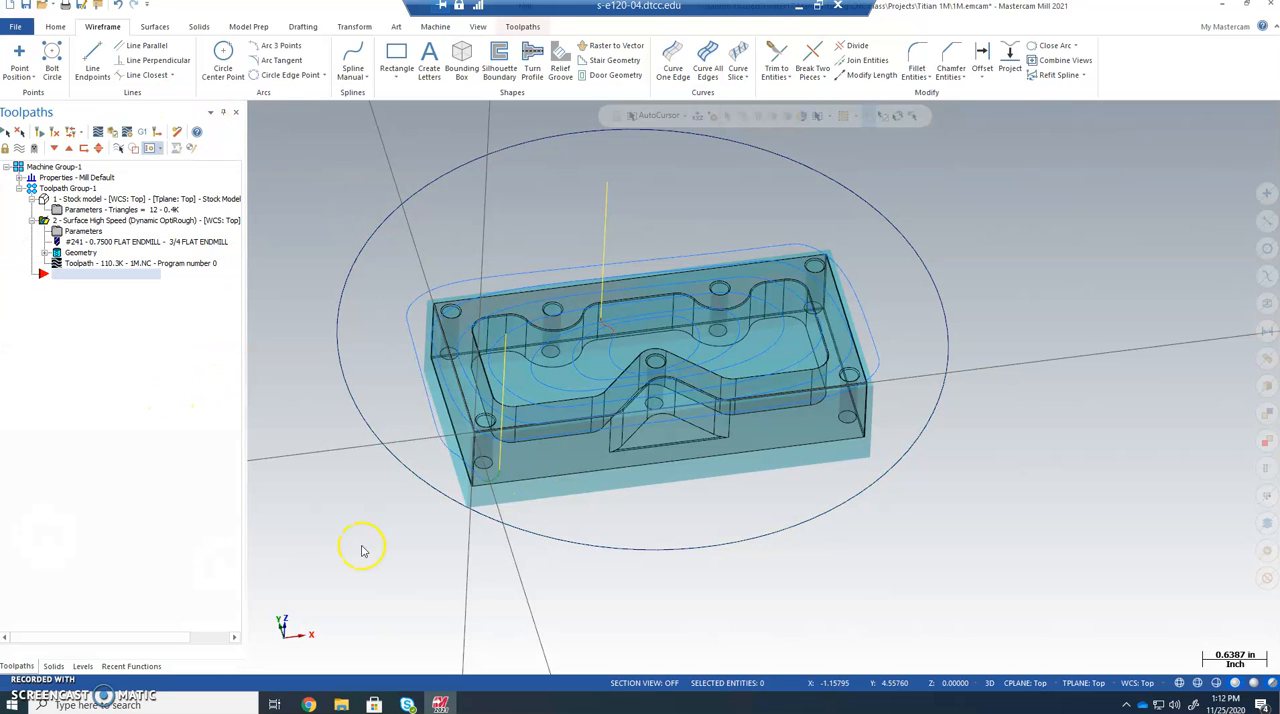
Chain the large circle as the containment boundary and review the chain list.
click(83, 231)
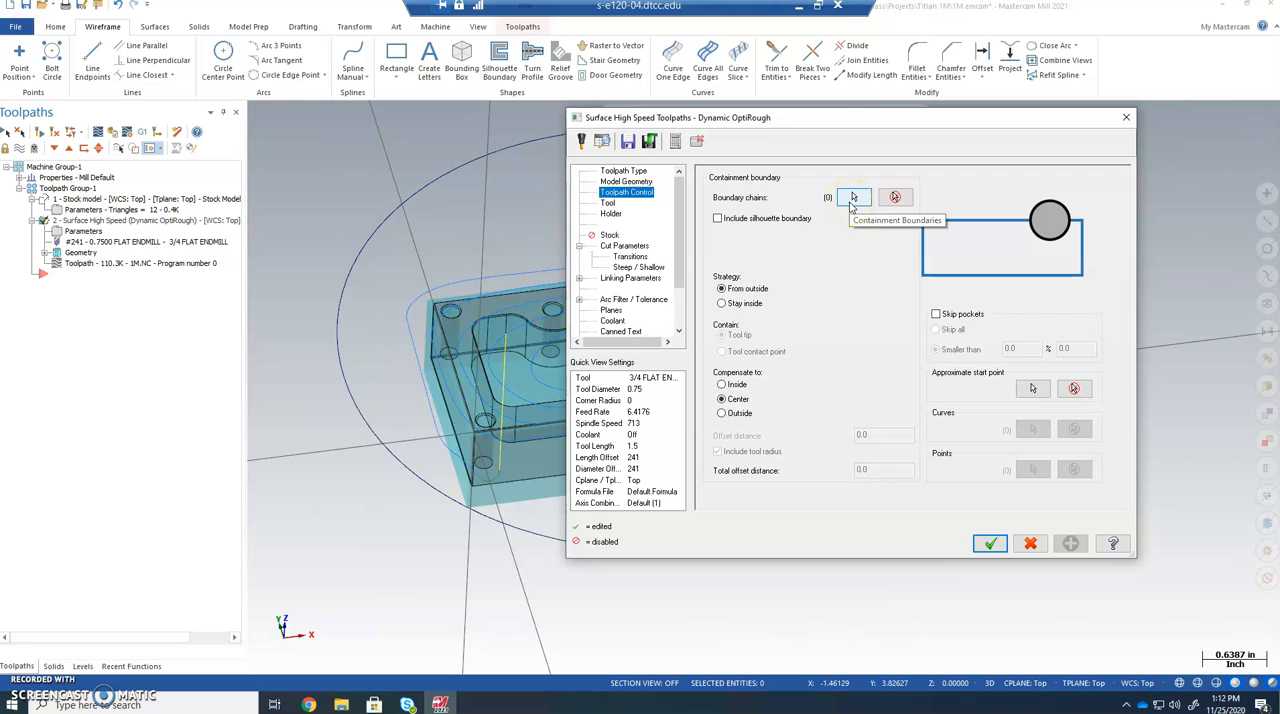
click(853, 197)
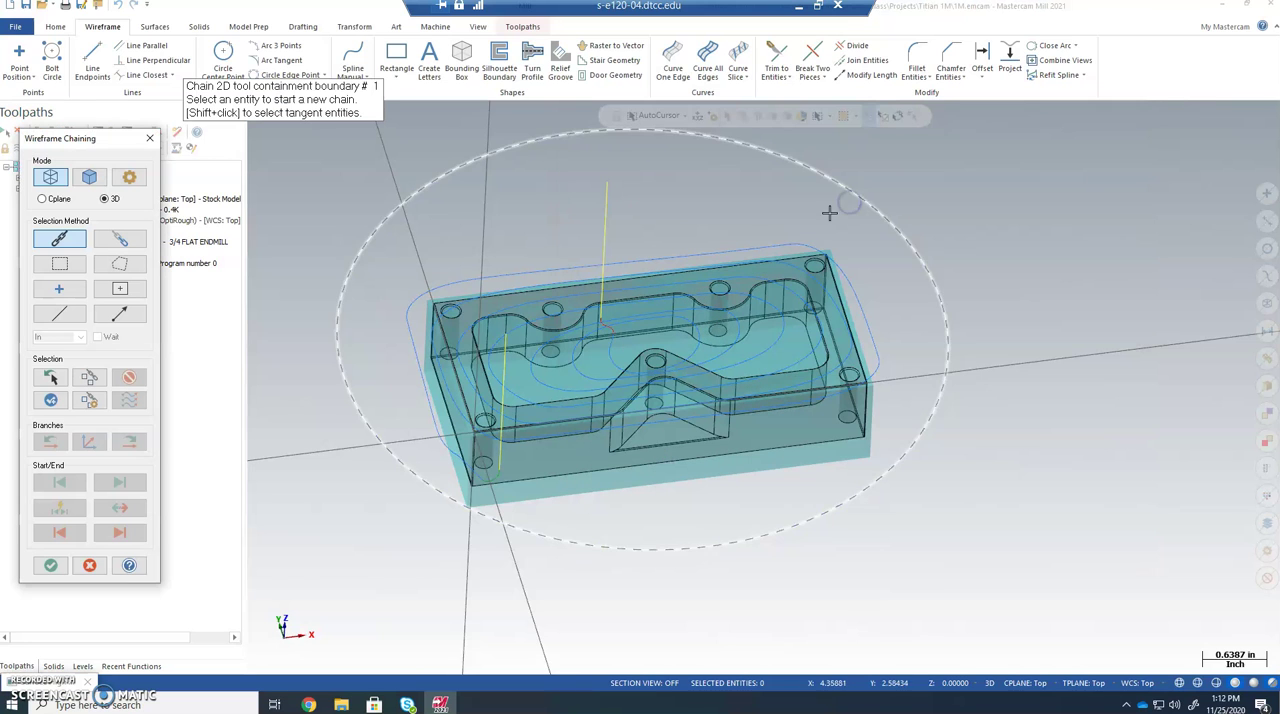
click(338, 336)
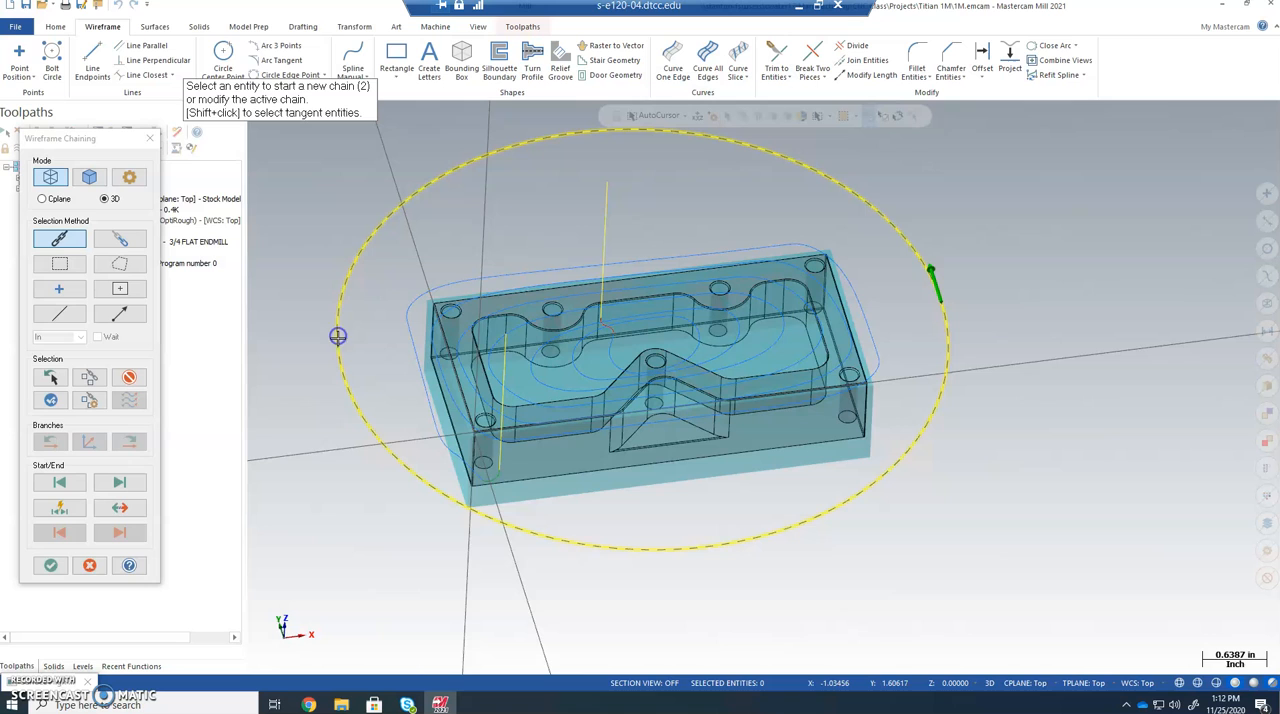
click(52, 567)
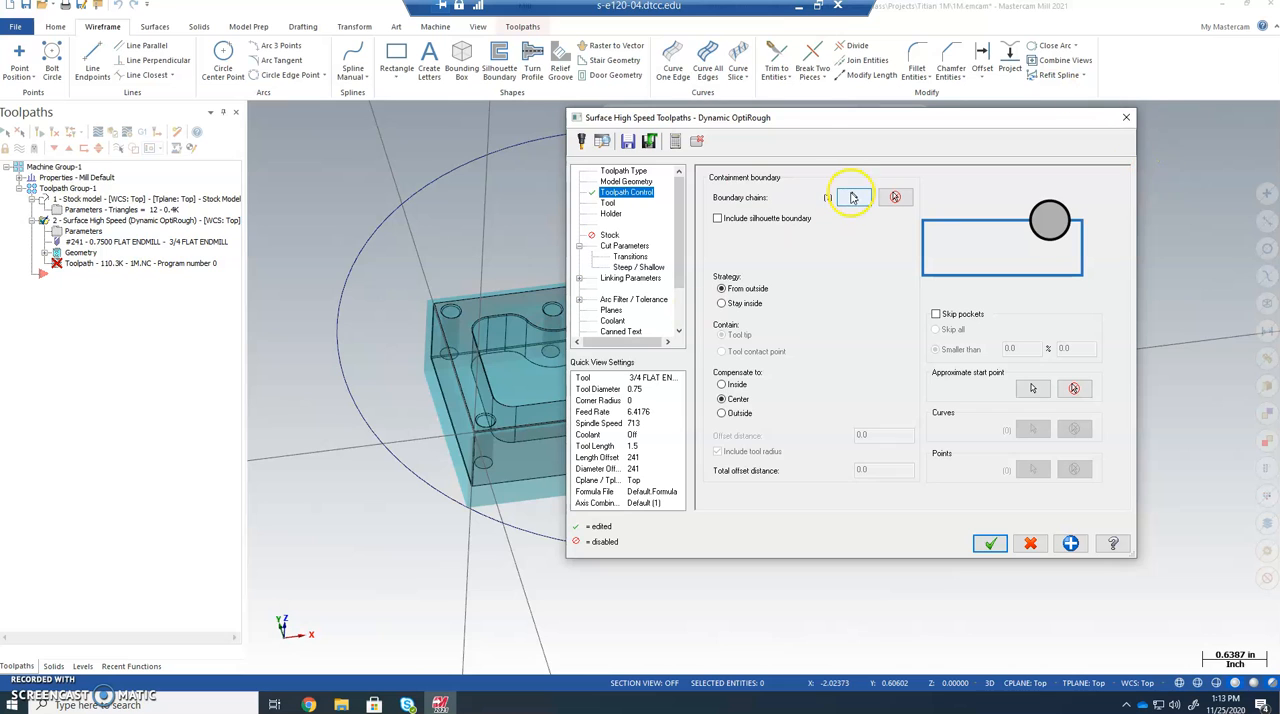
click(852, 197)
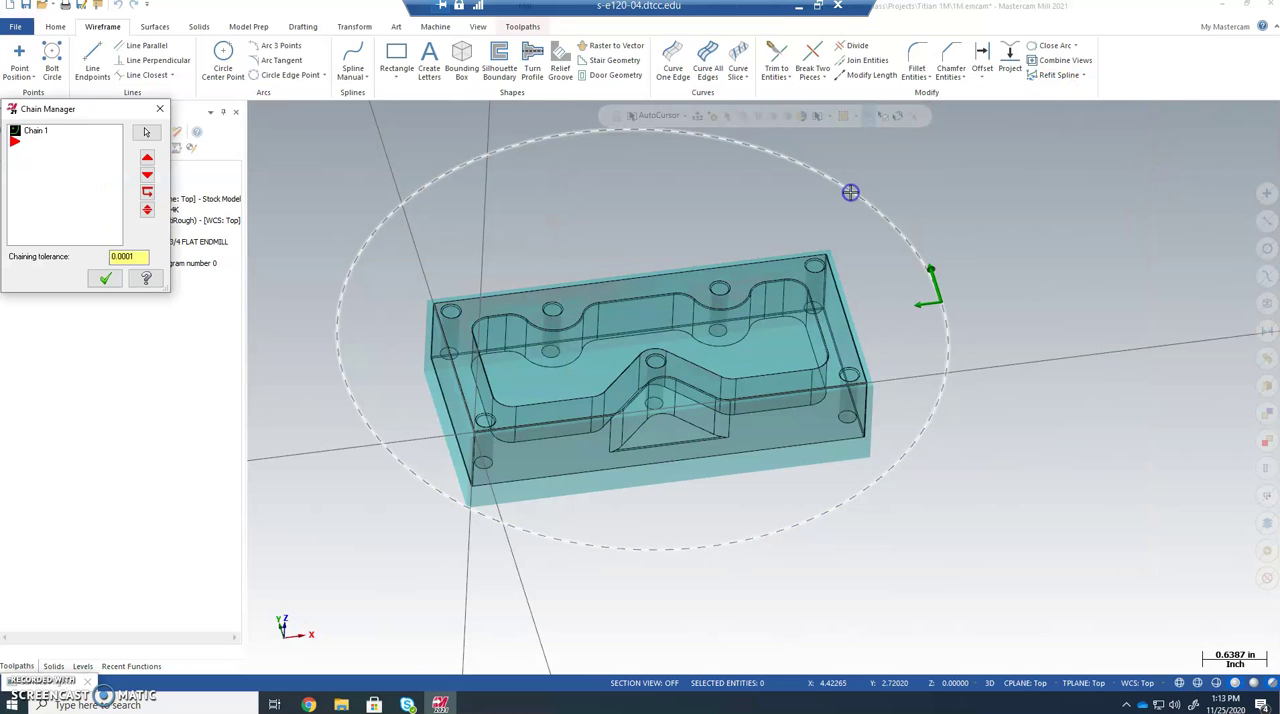
click(104, 280)
click(106, 280)
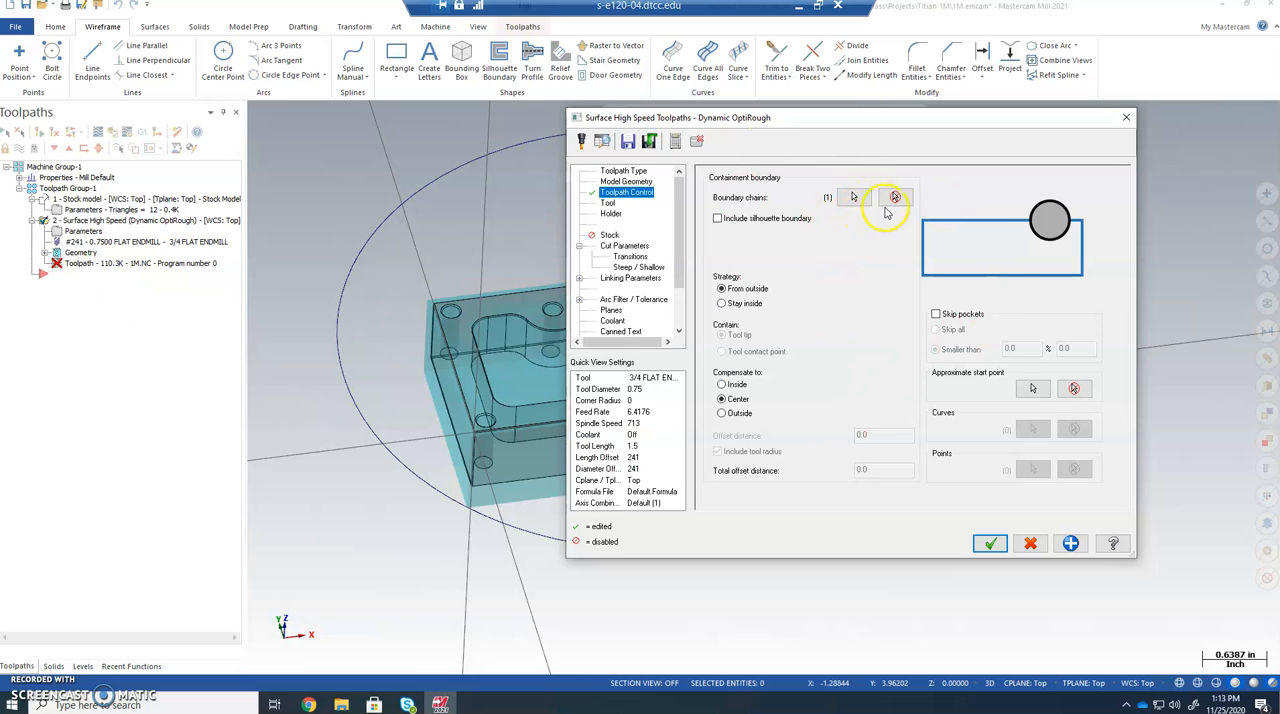
Remove the boundary chain and re-chain the large circle in Wireframe chaining mode.
click(895, 198)
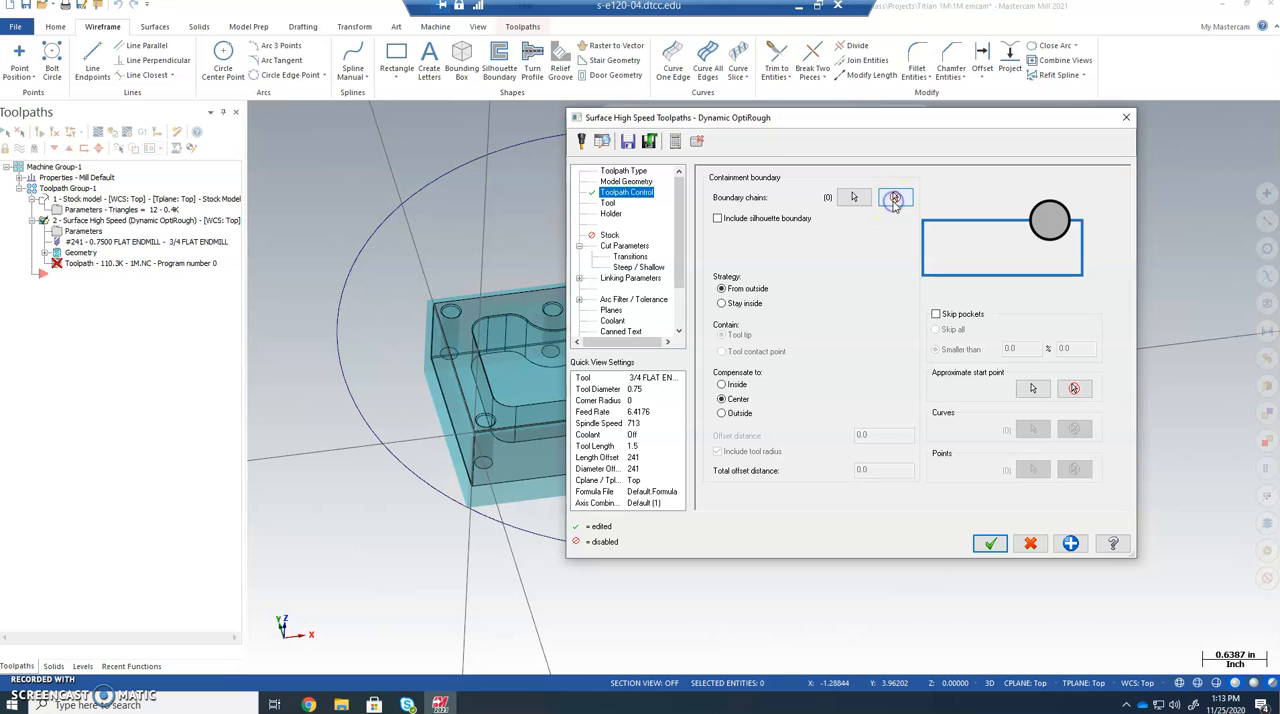
click(853, 197)
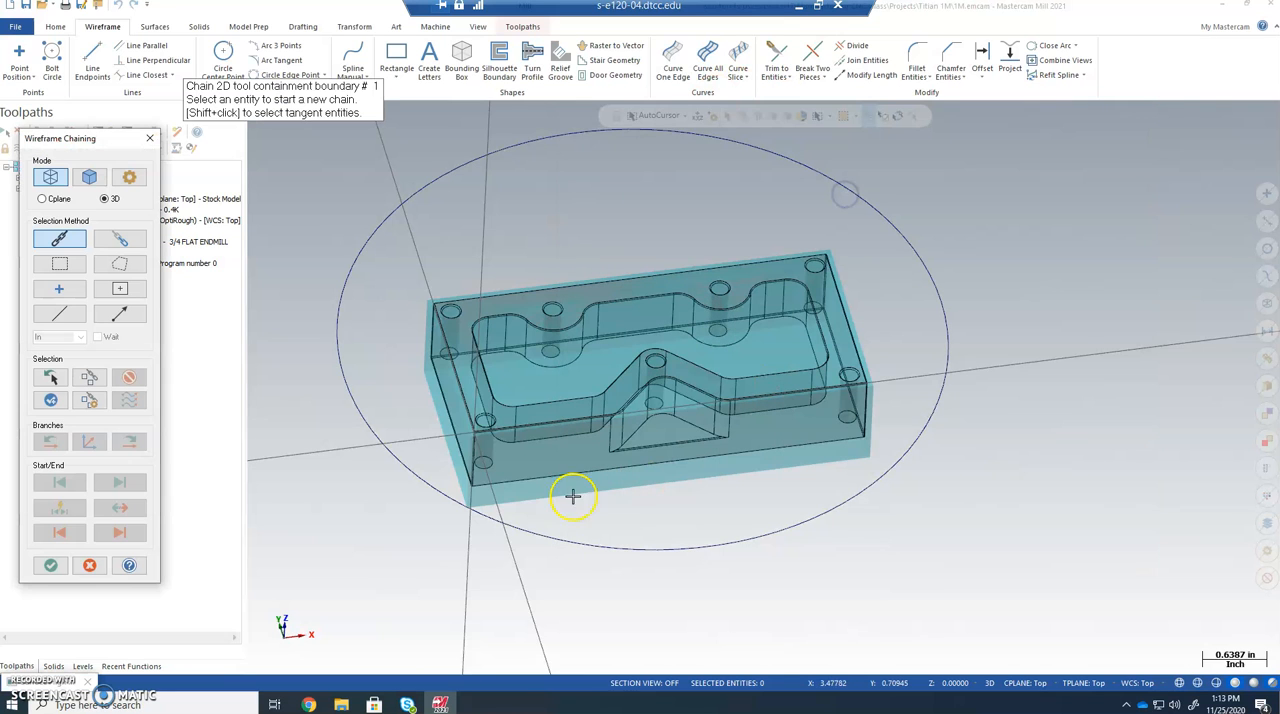
click(90, 178)
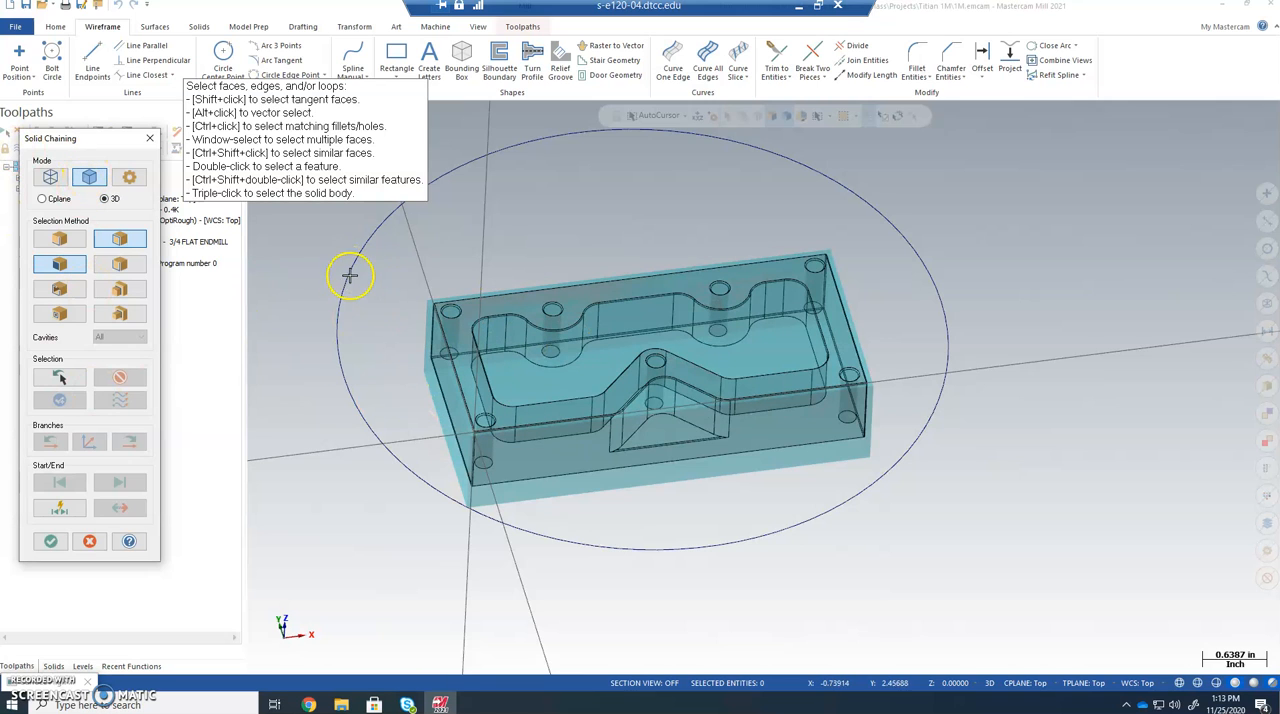
click(52, 178)
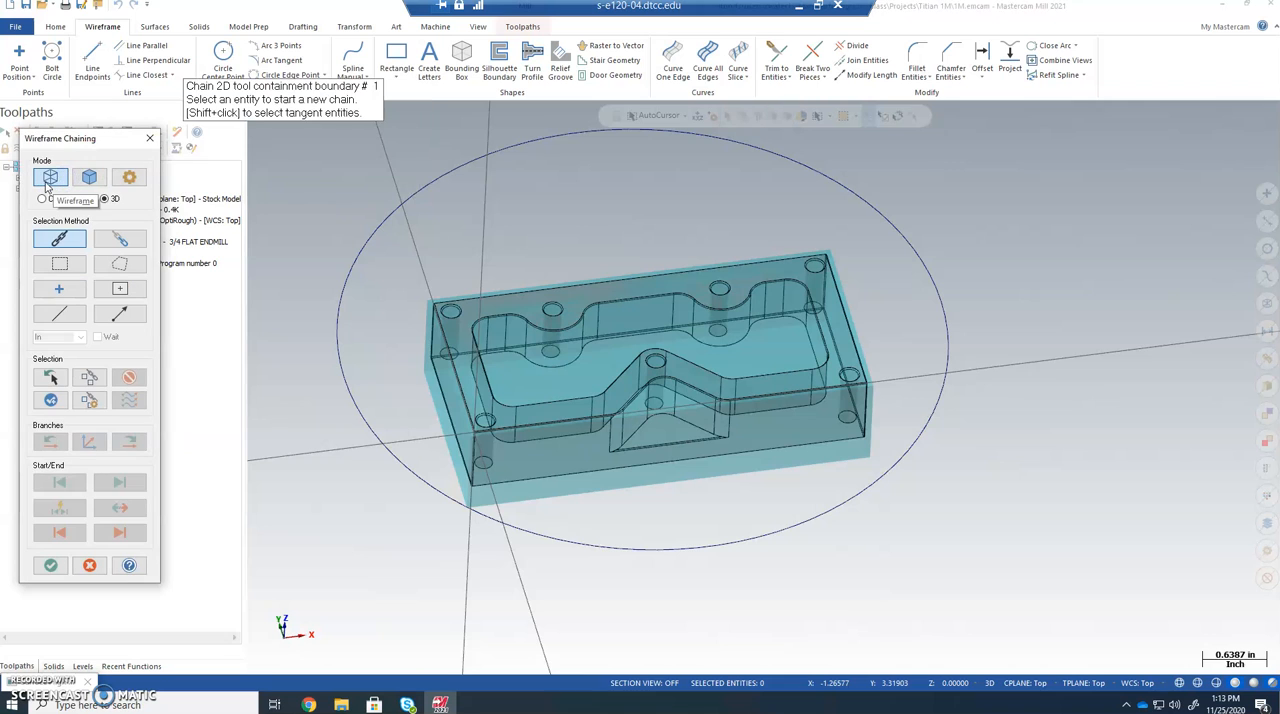
click(342, 282)
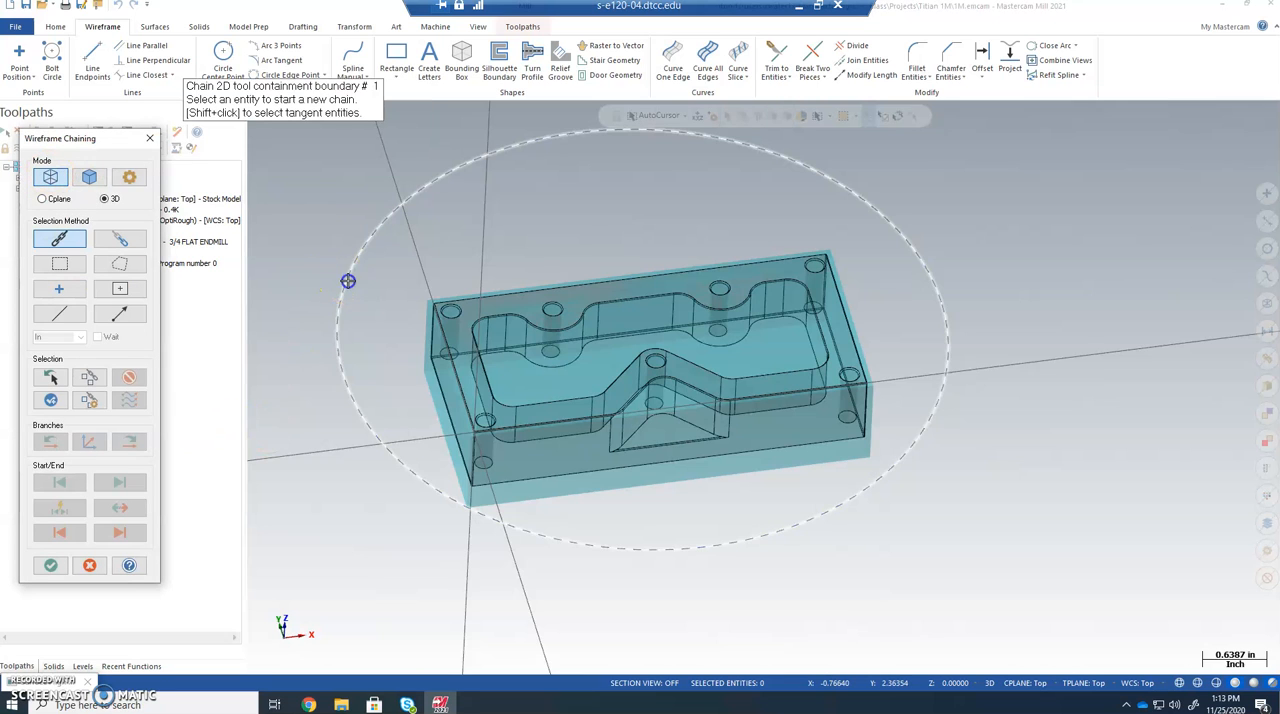
Finish chaining so the boundary holds one chain with the tool staying inside.
click(50, 565)
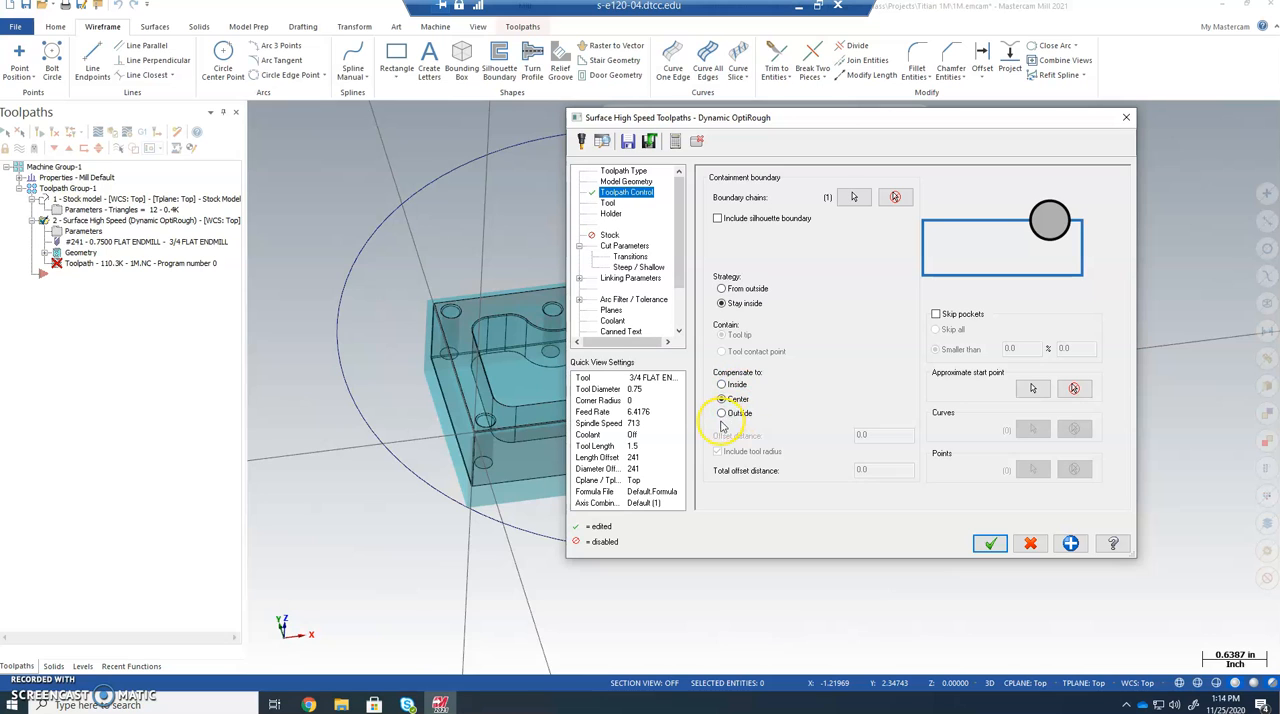
Use the 3/8 FLAT ENDMILL with feed rate 25, spindle speed 4000 and plunge rate 50.
click(608, 203)
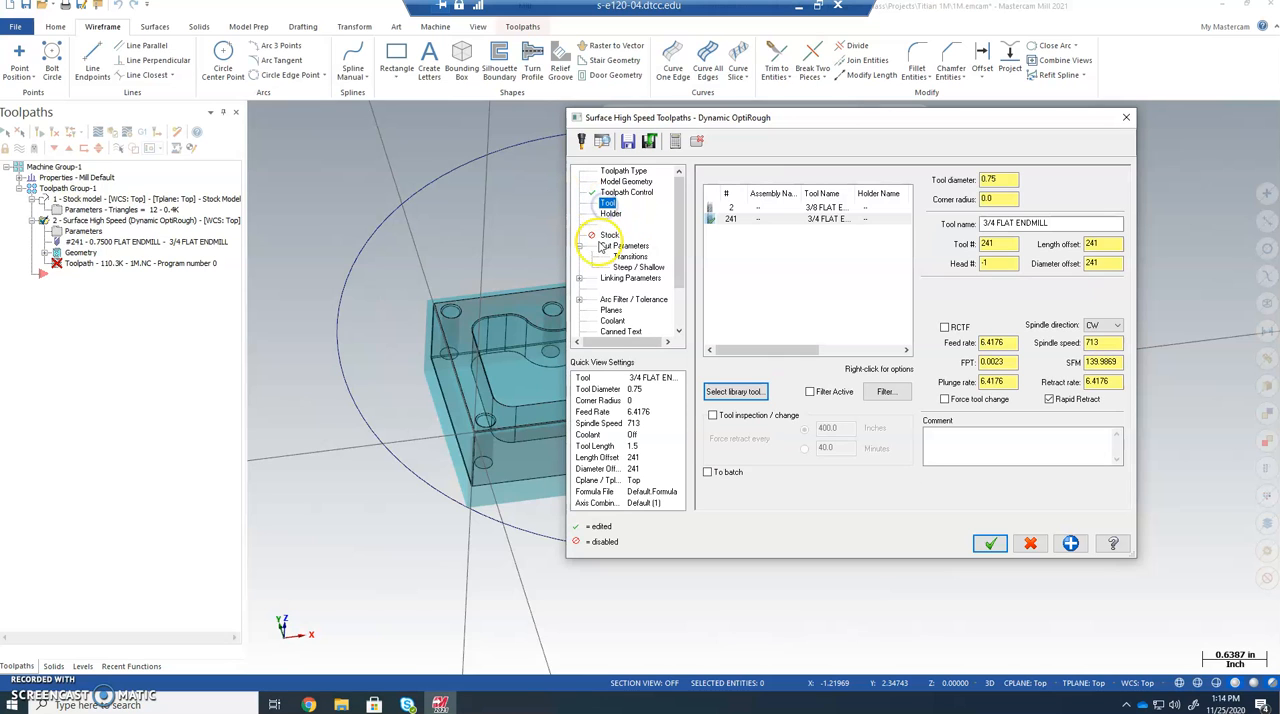
click(820, 207)
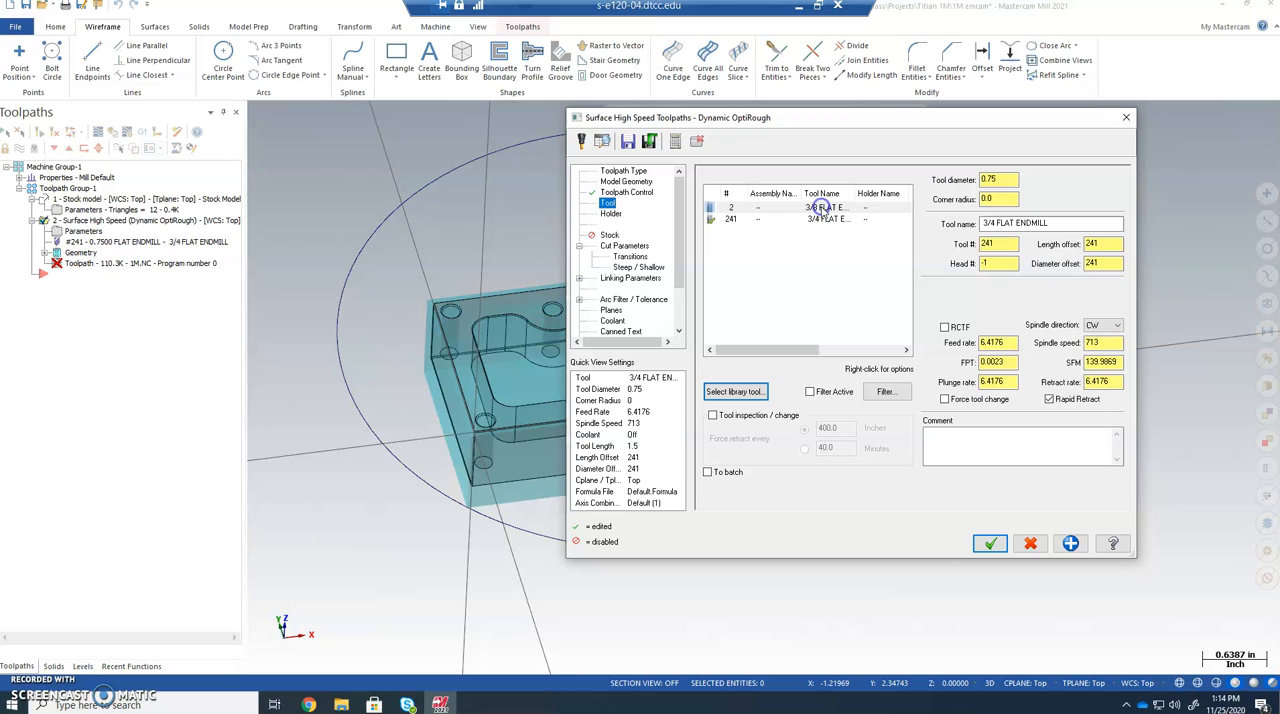
click(998, 342)
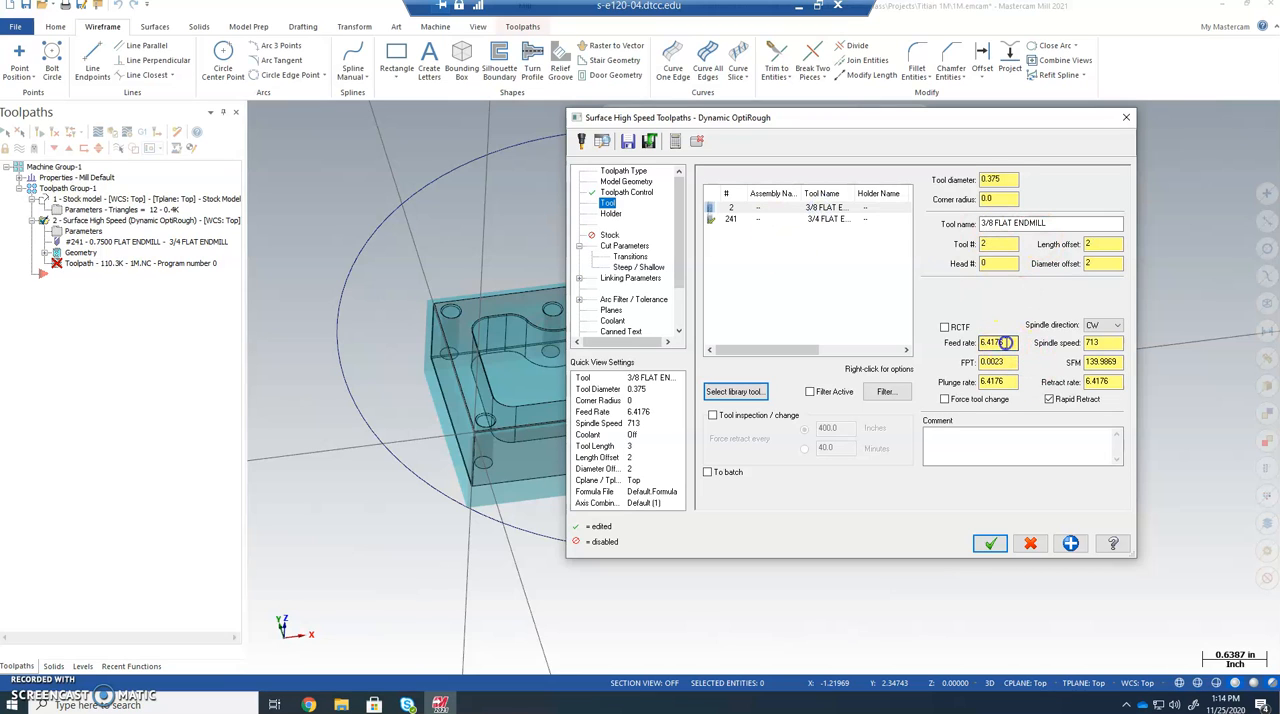
drag(1006, 342, 947, 329)
text(5)
text(4000)
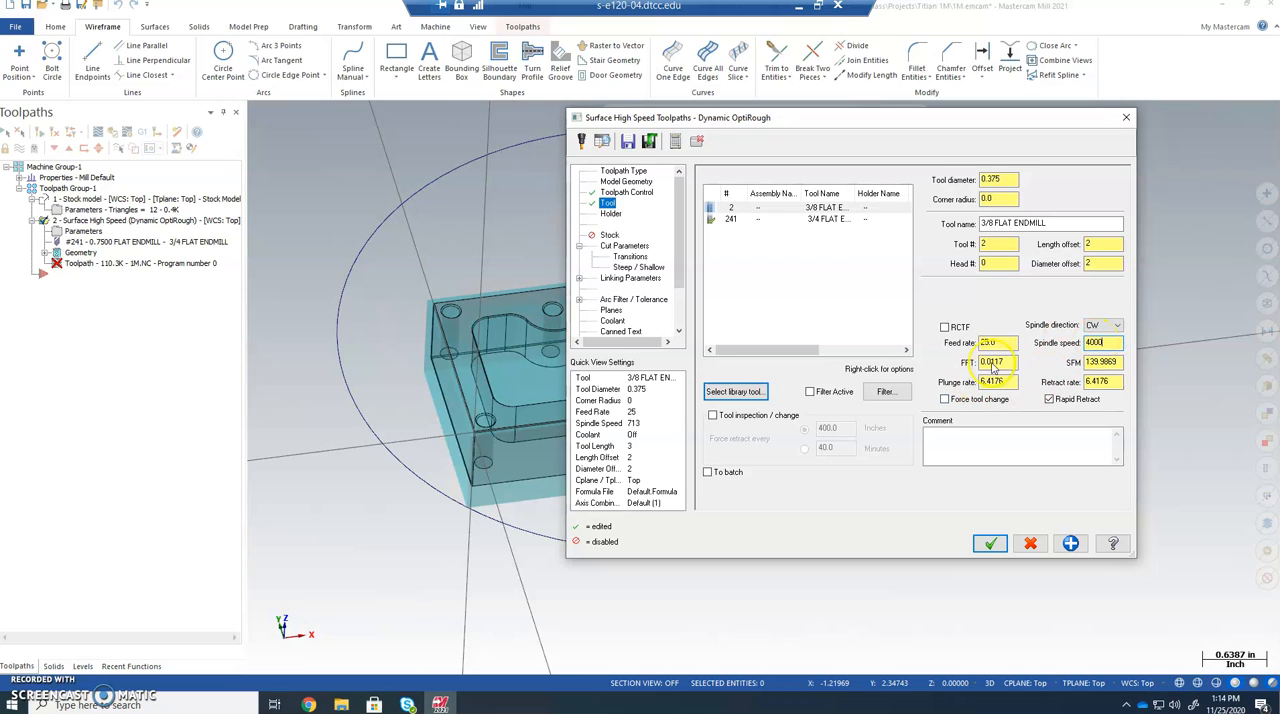
drag(1006, 381, 968, 378)
text(50)
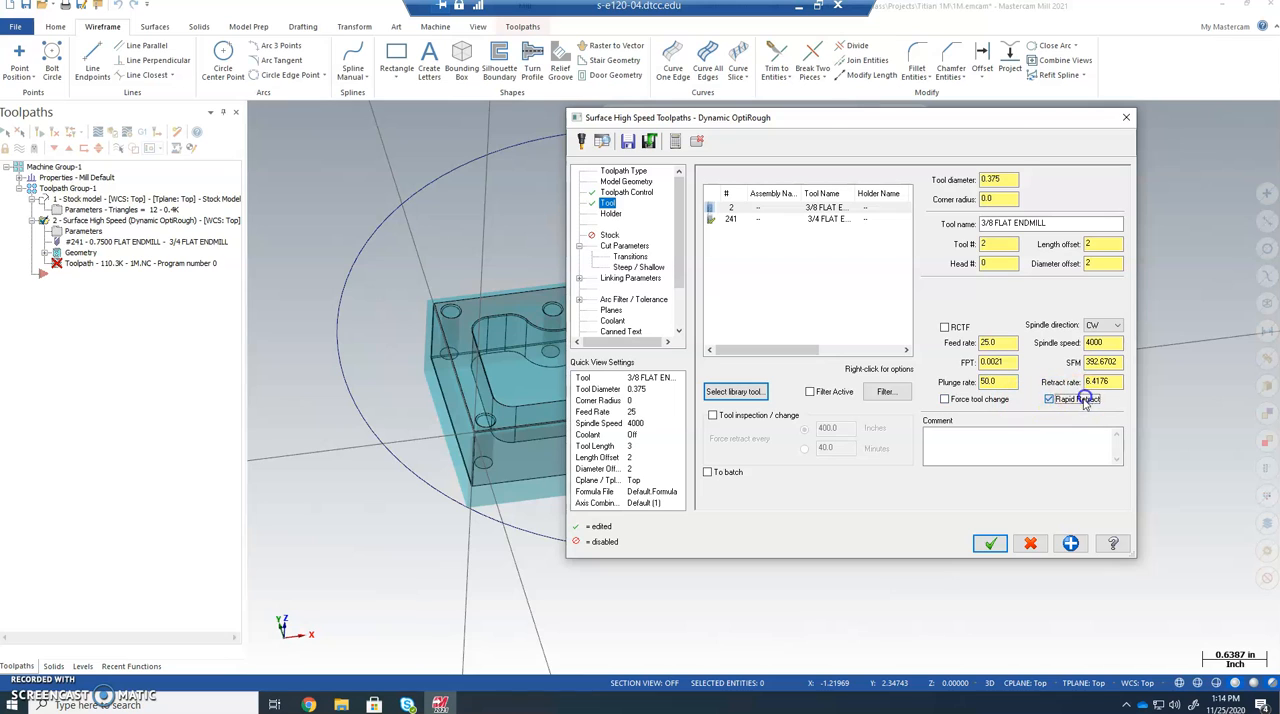
click(1050, 399)
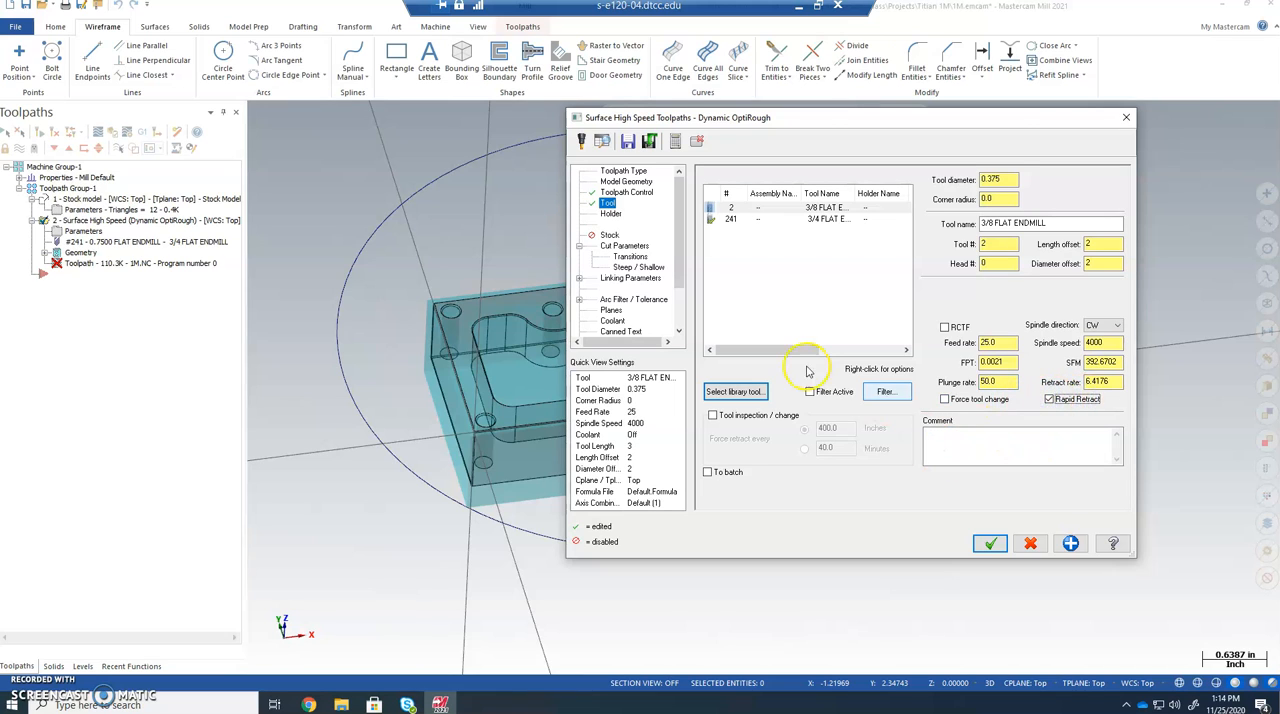
Enable Rest material computed from one other operation, the 1 - Stock model operation.
click(610, 234)
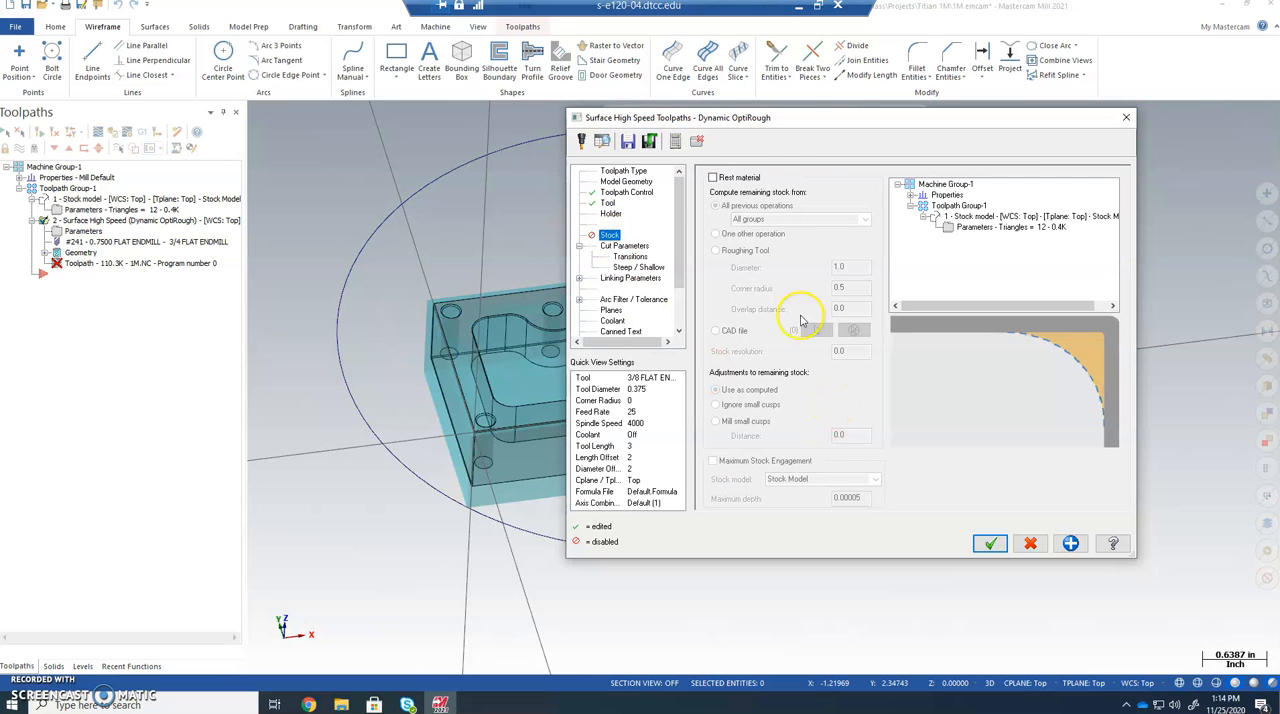
mouse_move(786, 117)
mouse_down()
mouse_move(985, 112)
mouse_move(941, 105)
mouse_up()
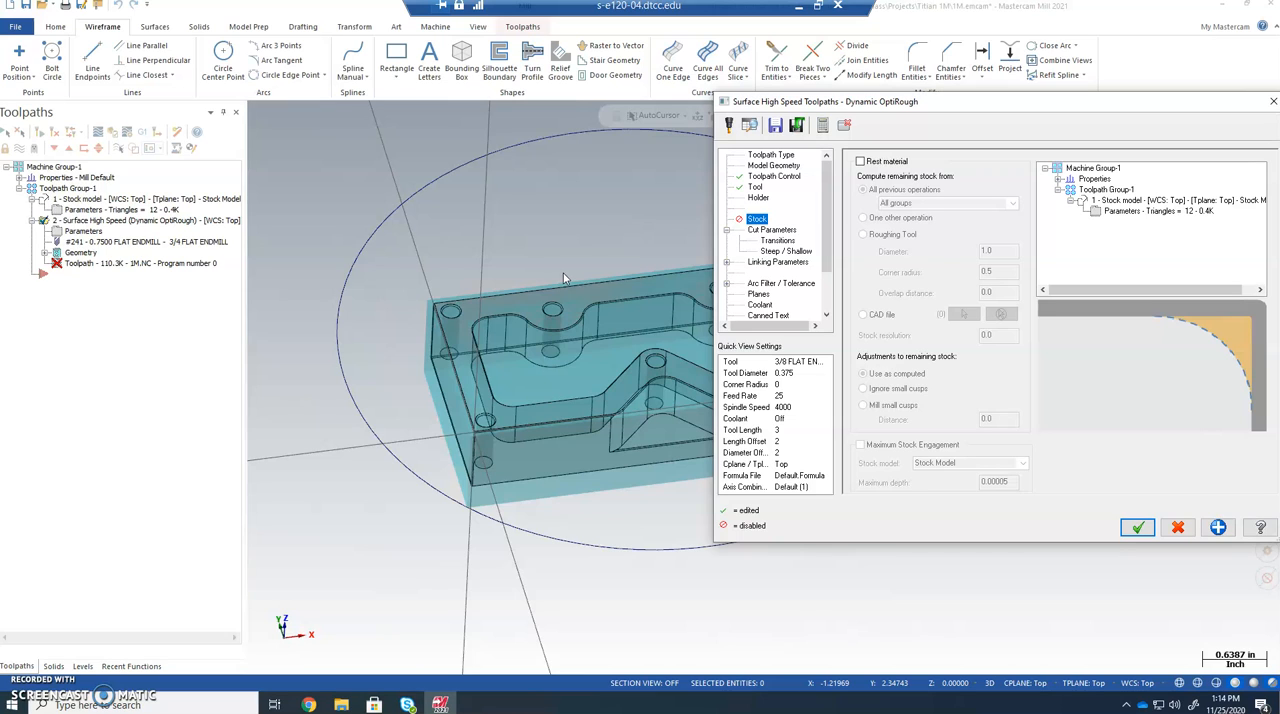
click(860, 161)
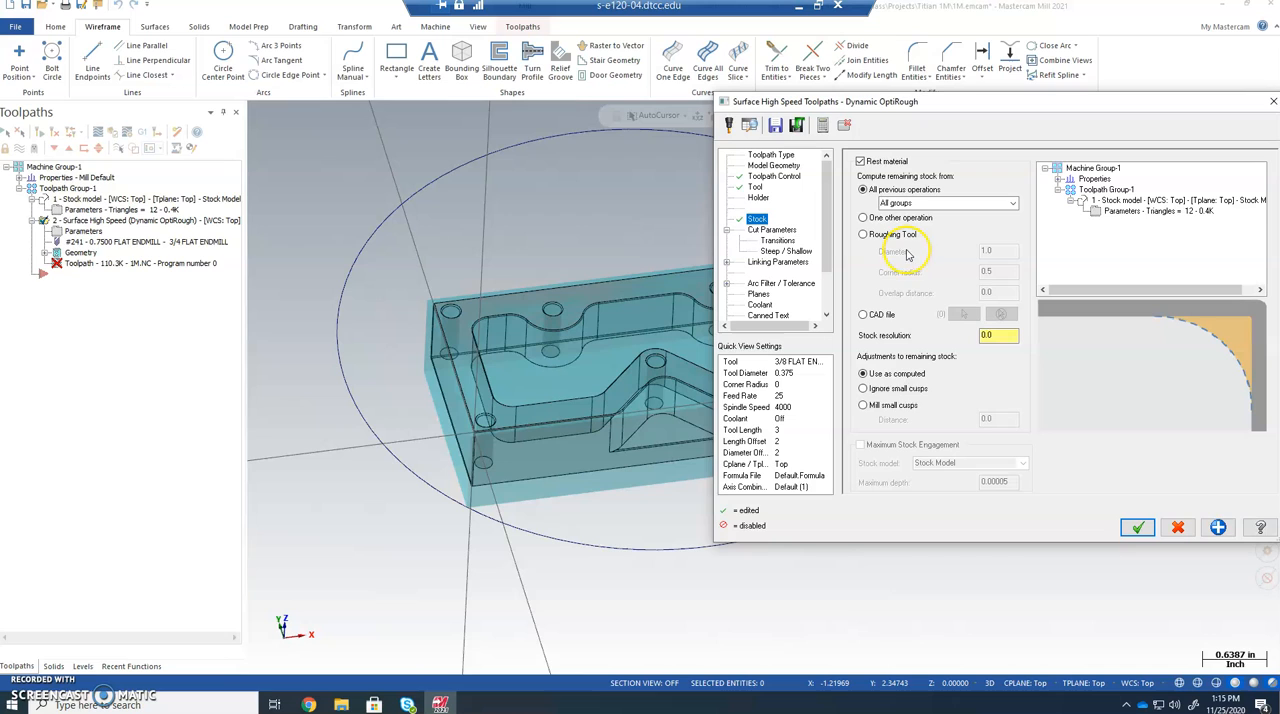
click(862, 219)
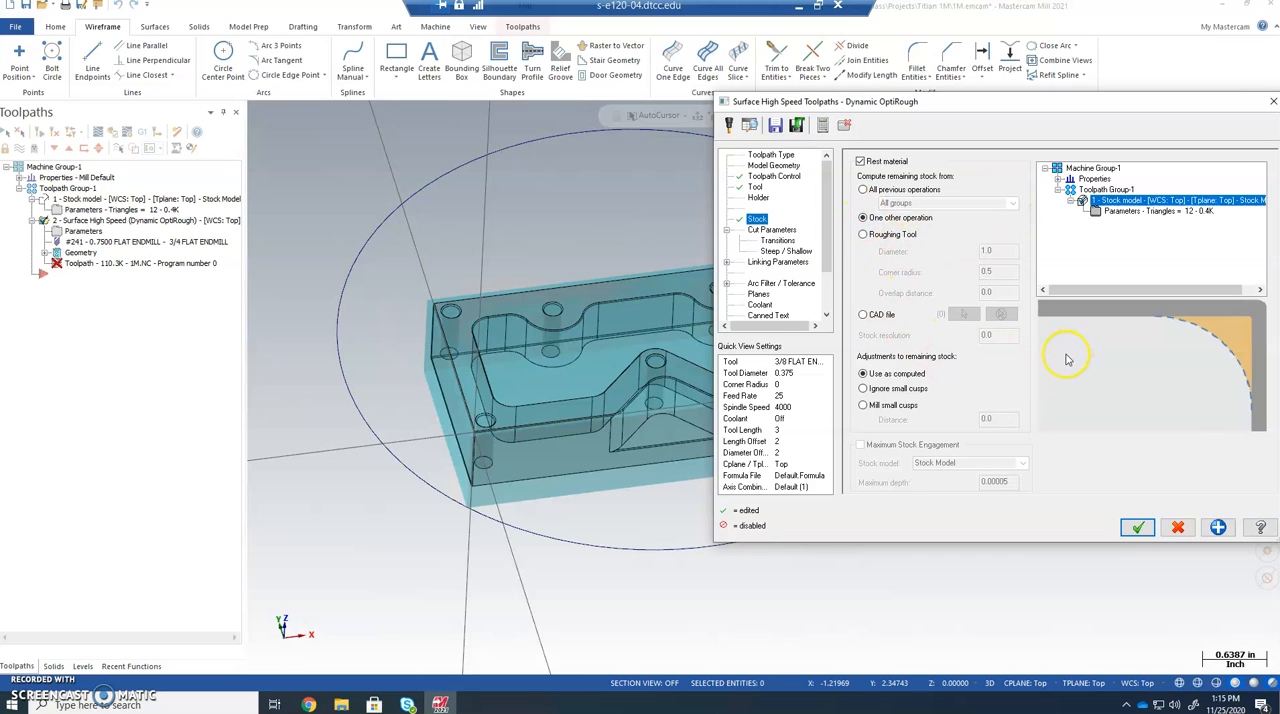
click(1110, 200)
click(1150, 200)
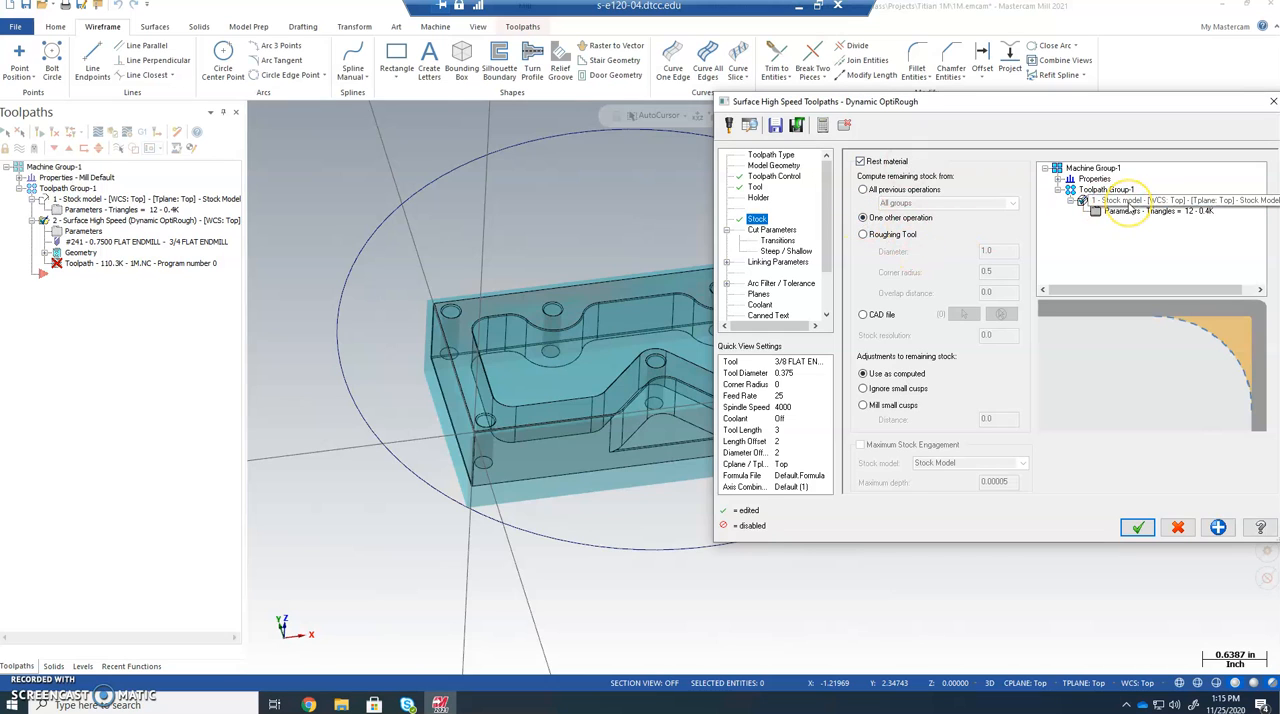
Set cut parameters to 15% stepover, 200% stepdown, with stepup passes turned on.
click(771, 229)
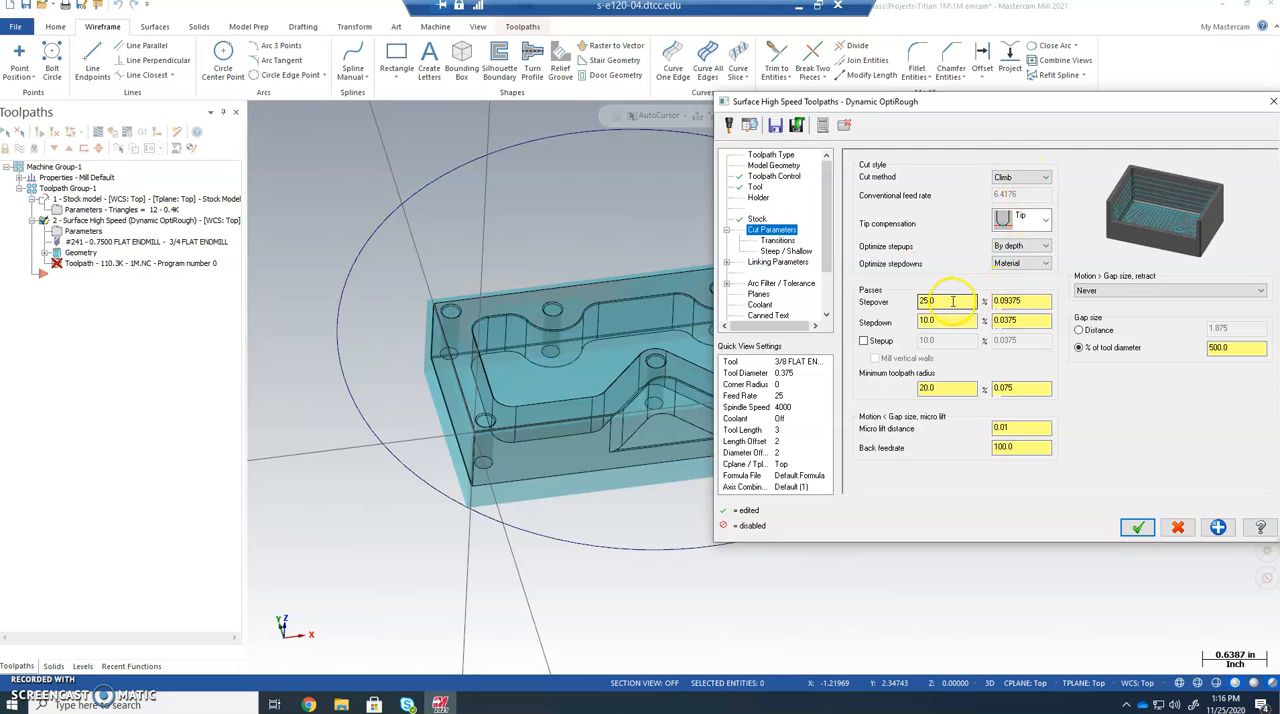
drag(953, 301, 891, 295)
text(15)
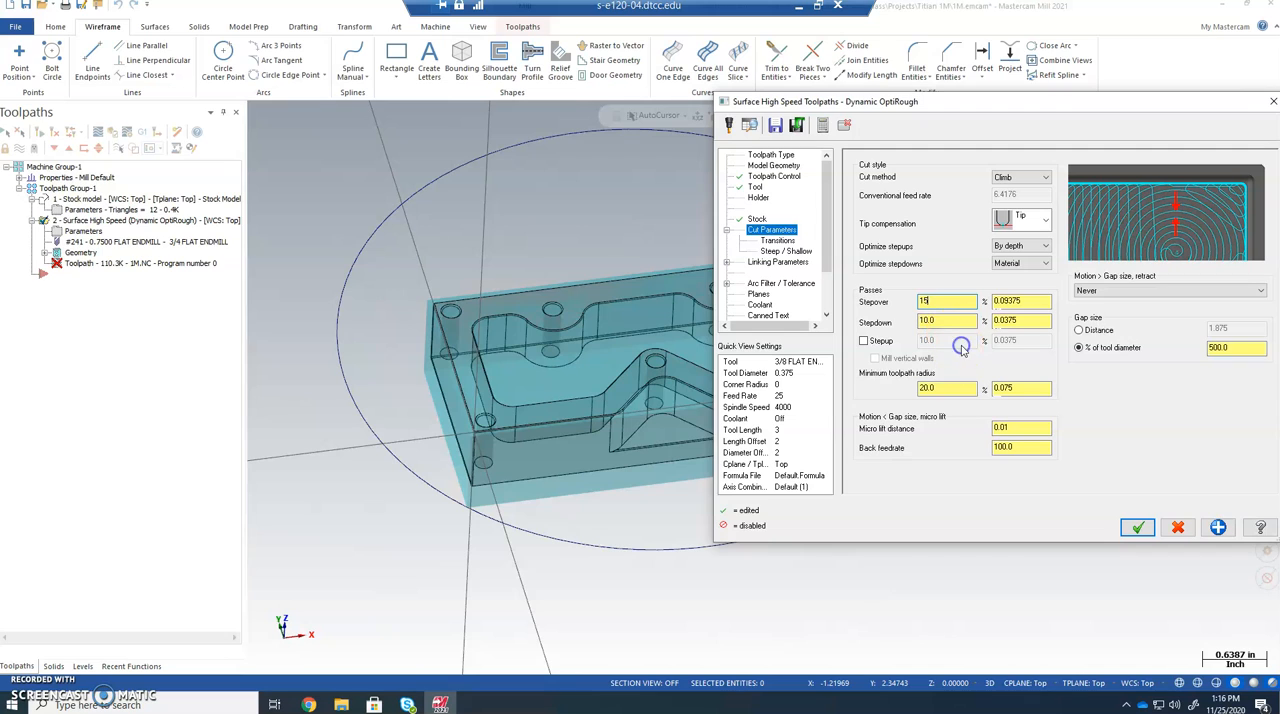
click(927, 321)
text(200)
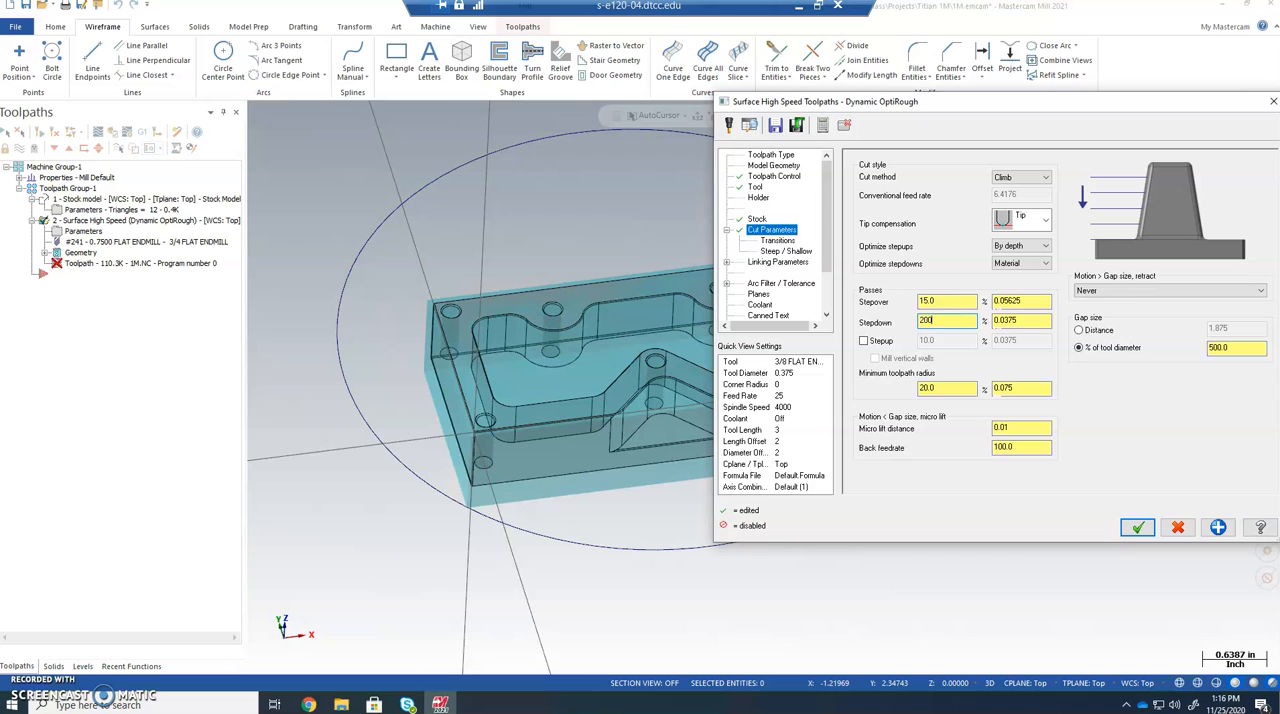
click(863, 341)
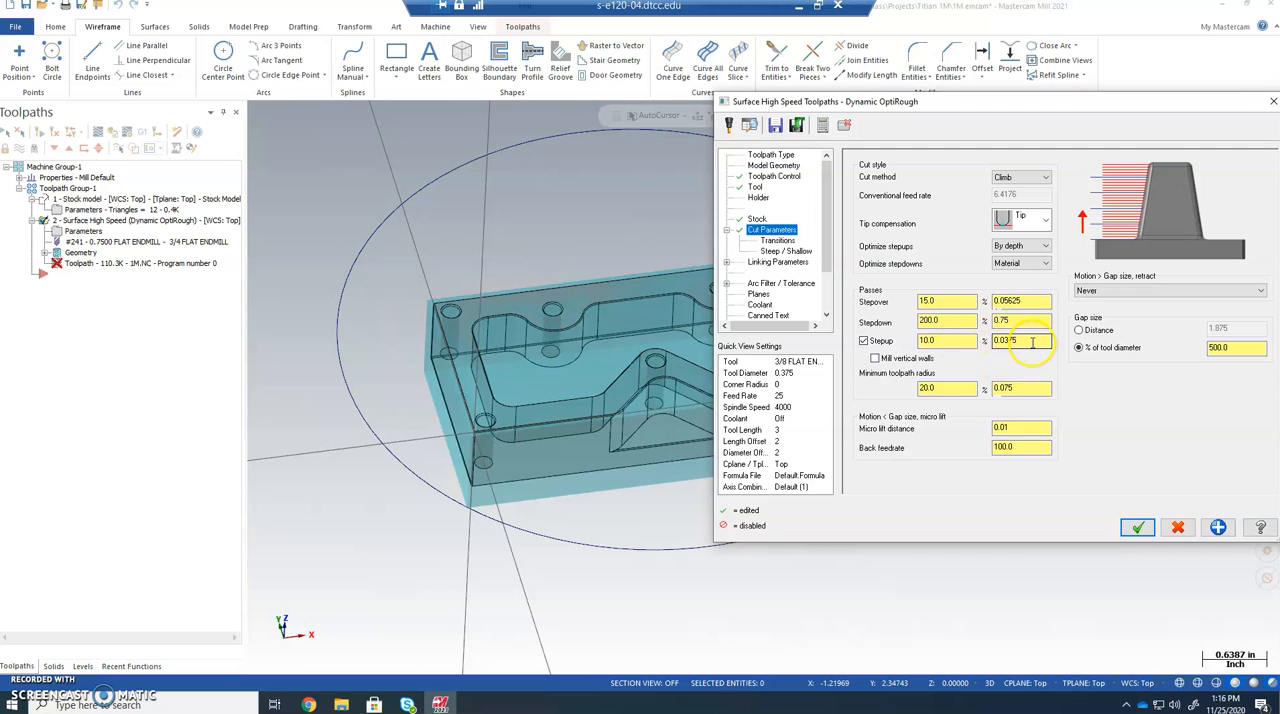
drag(1031, 341, 984, 341)
text(.050)
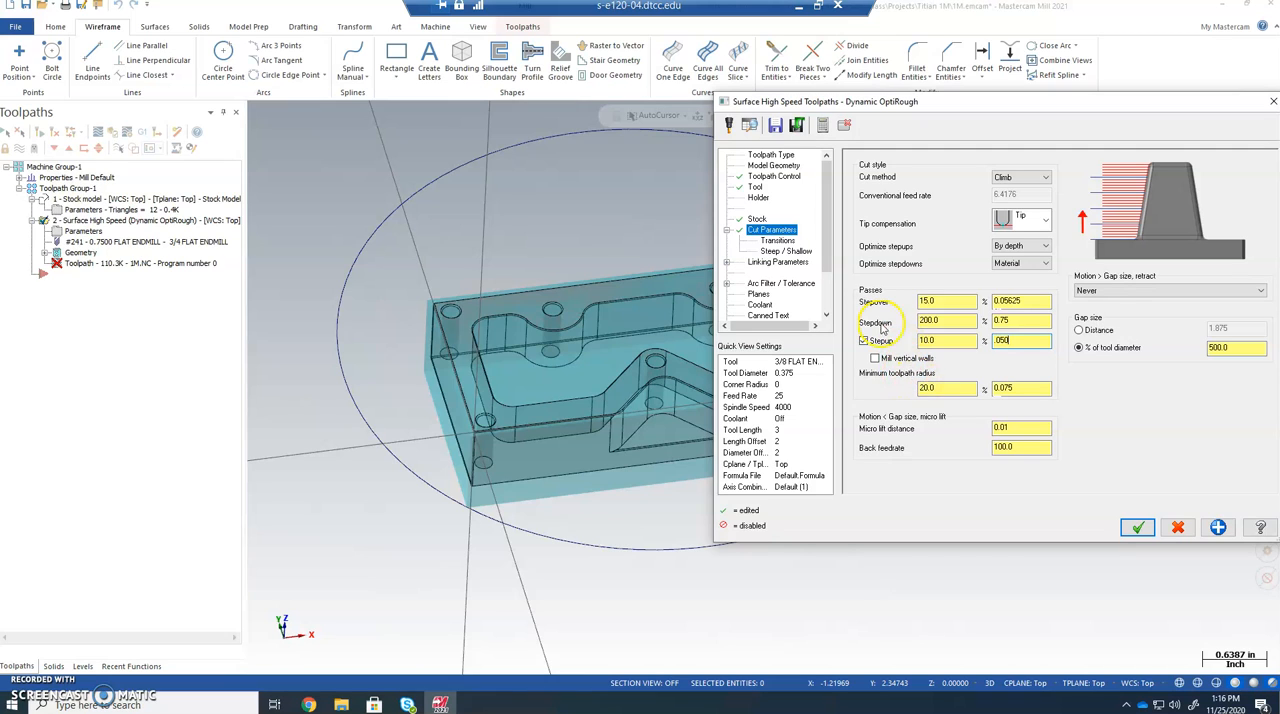
Enable separate entry feeds: ramp feed rate 15 and ramp spindle speed 4000.
click(777, 240)
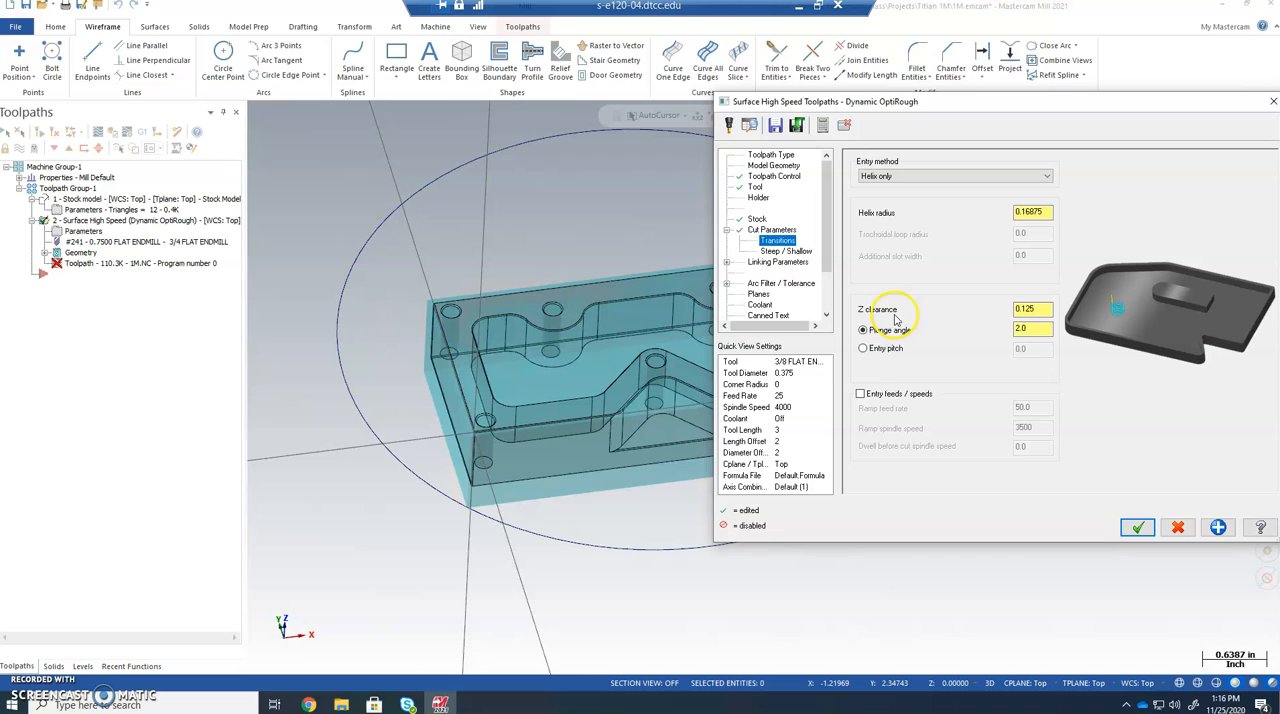
click(859, 394)
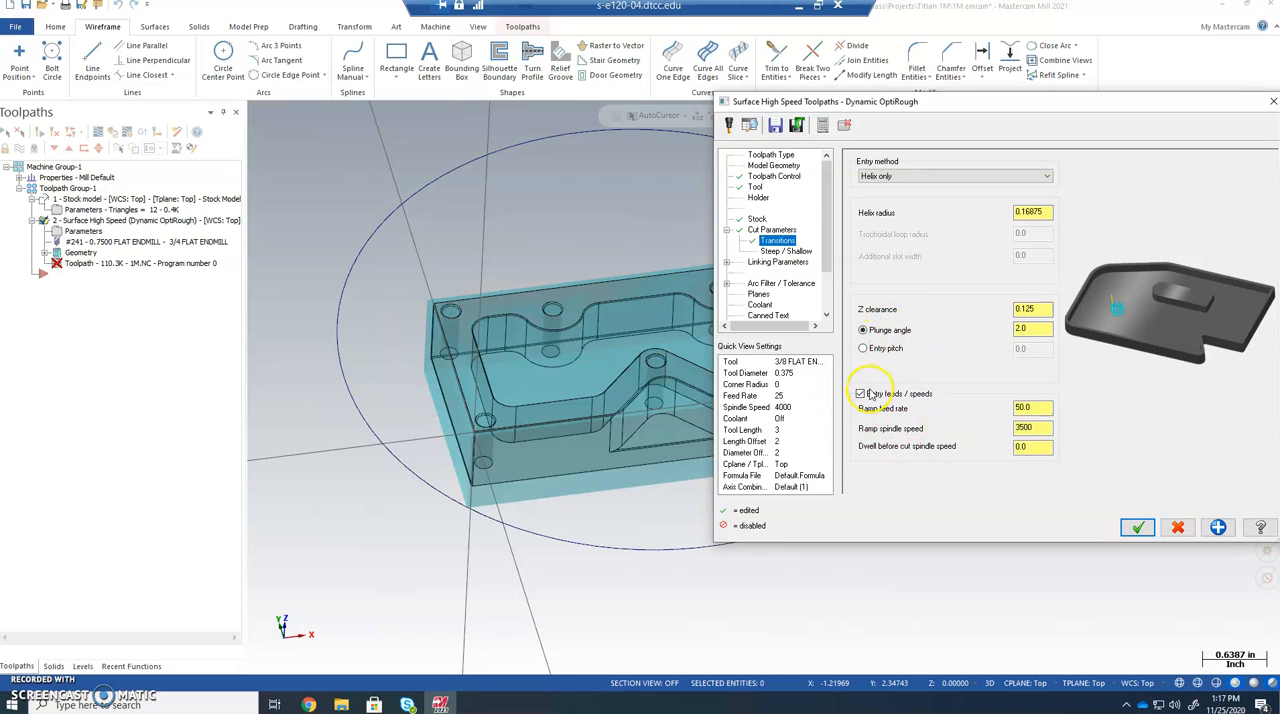
drag(1045, 409, 1000, 406)
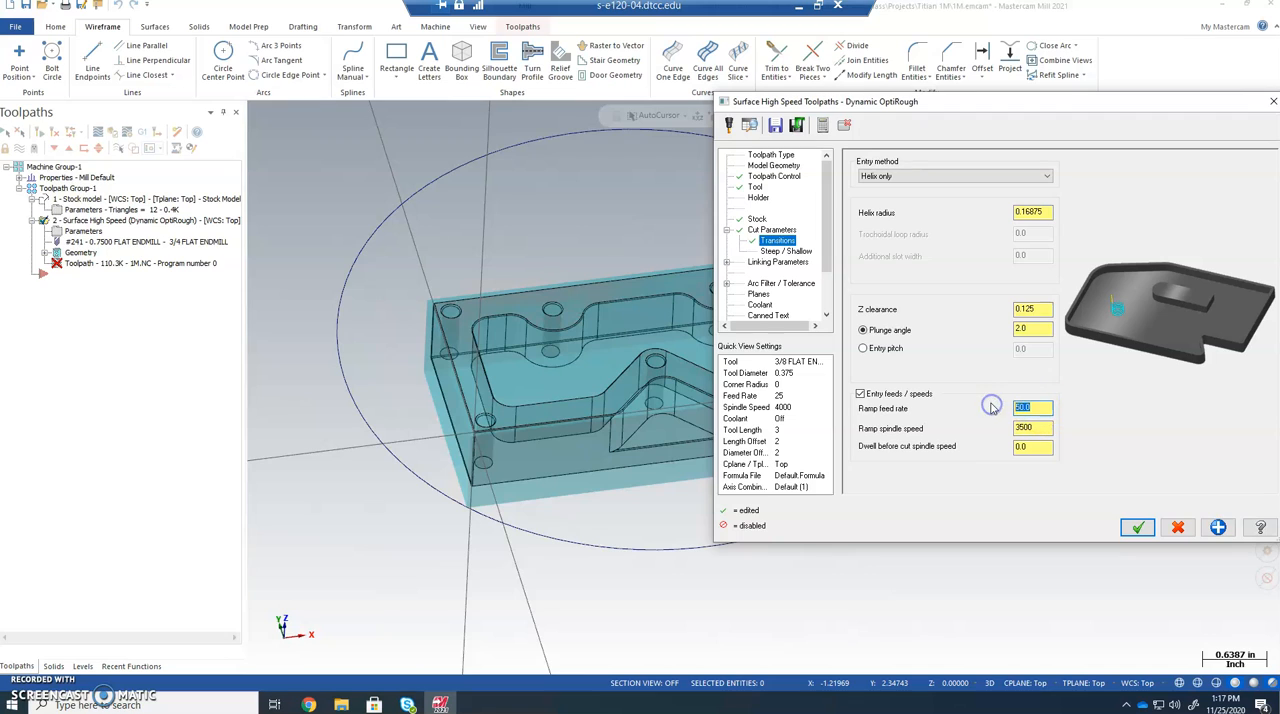
text(15)
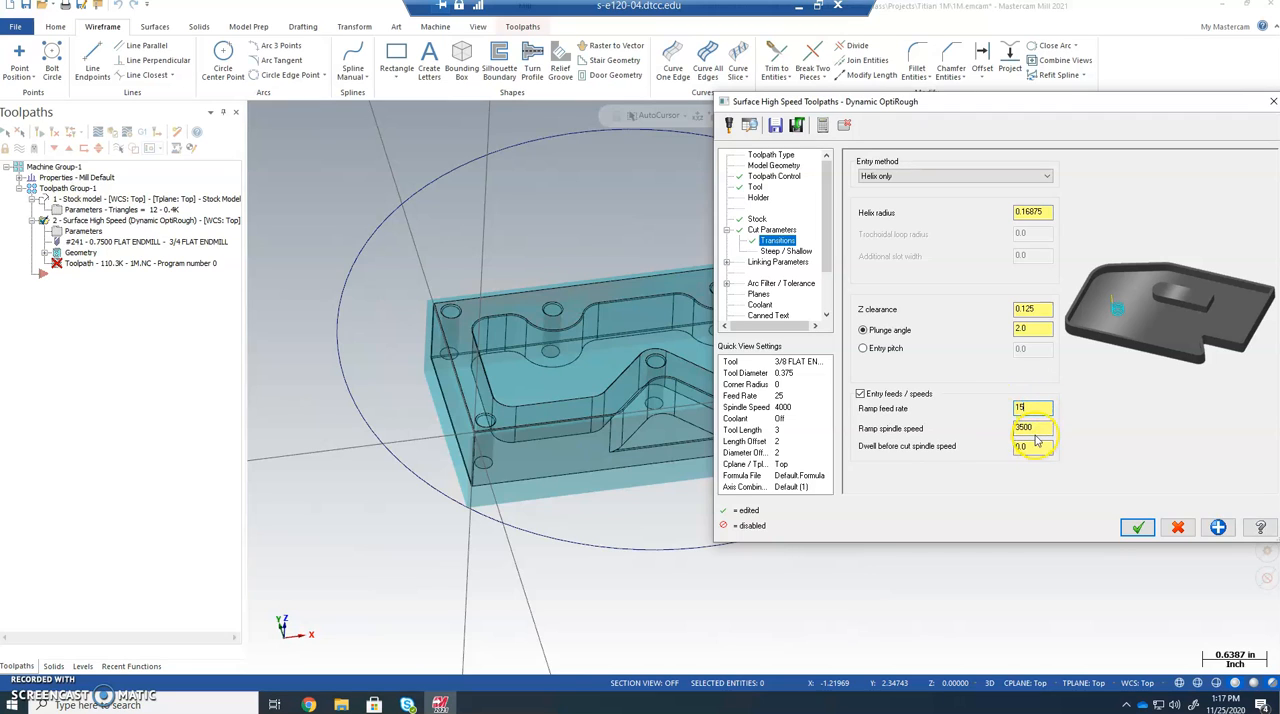
click(1035, 428)
text(4000)
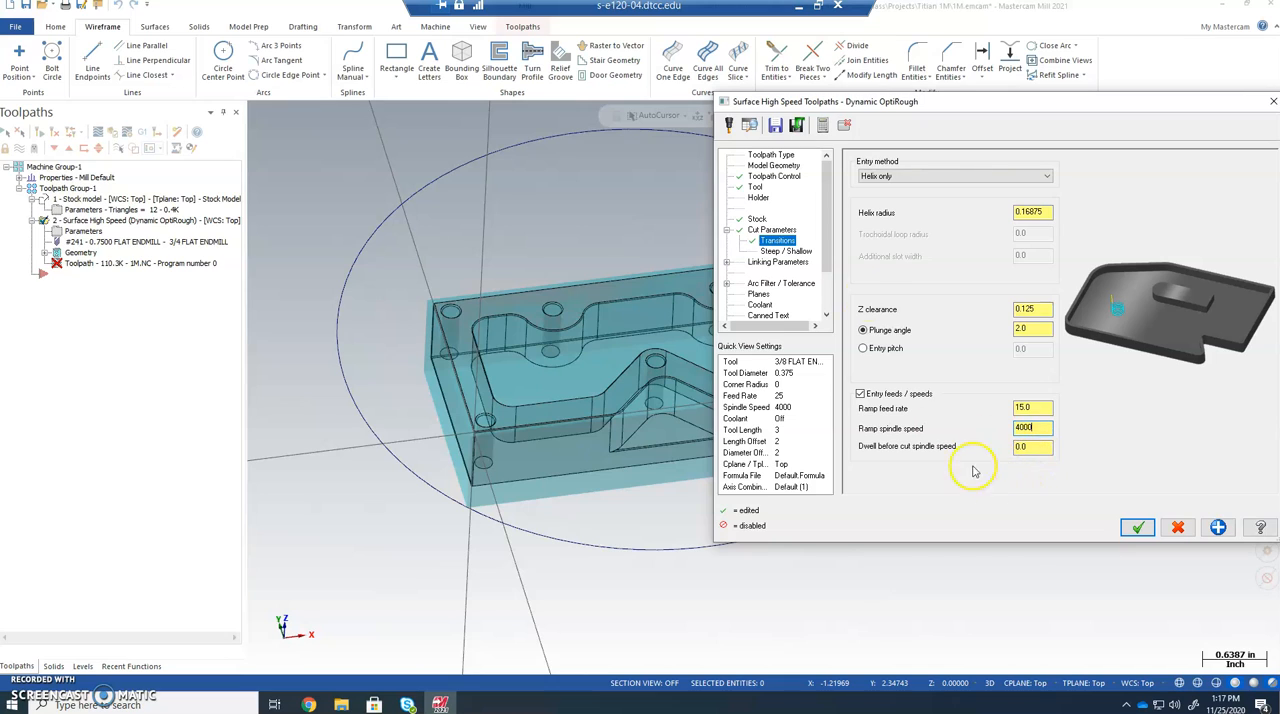
click(787, 251)
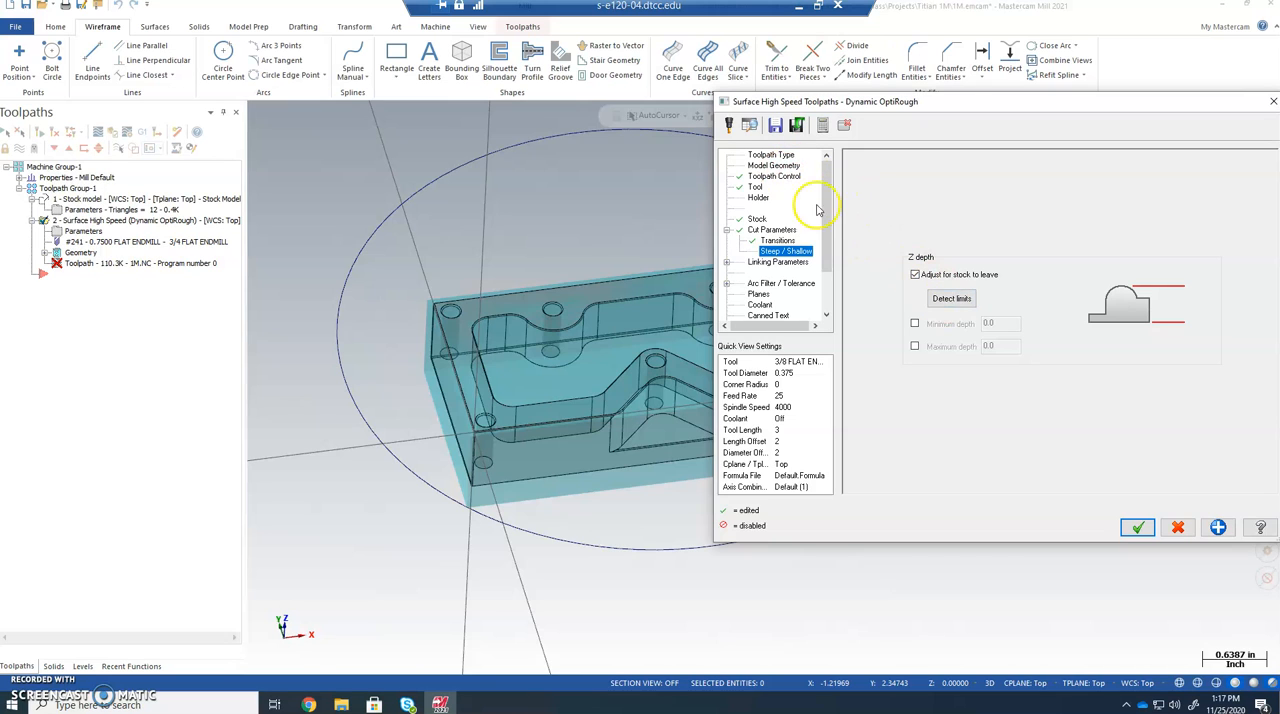
Enable Z depth limits with minimum depth 0.0 and maximum depth -.75.
click(773, 166)
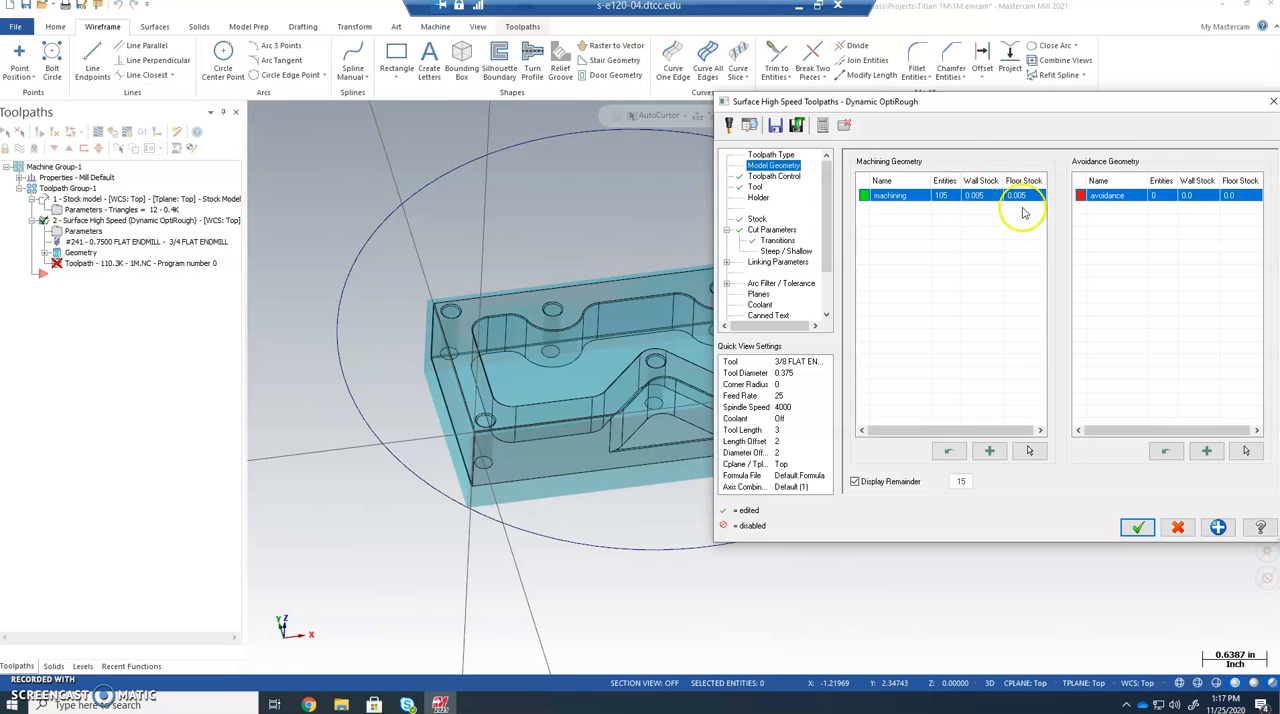
click(778, 240)
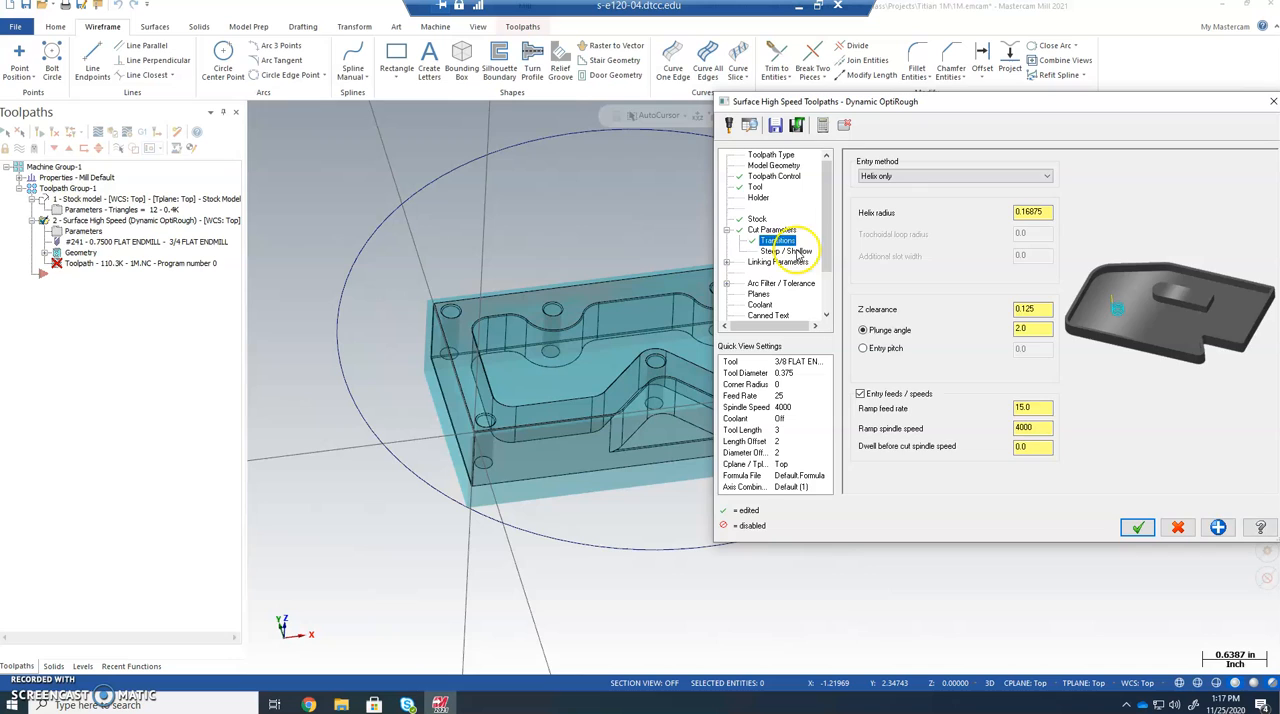
click(785, 251)
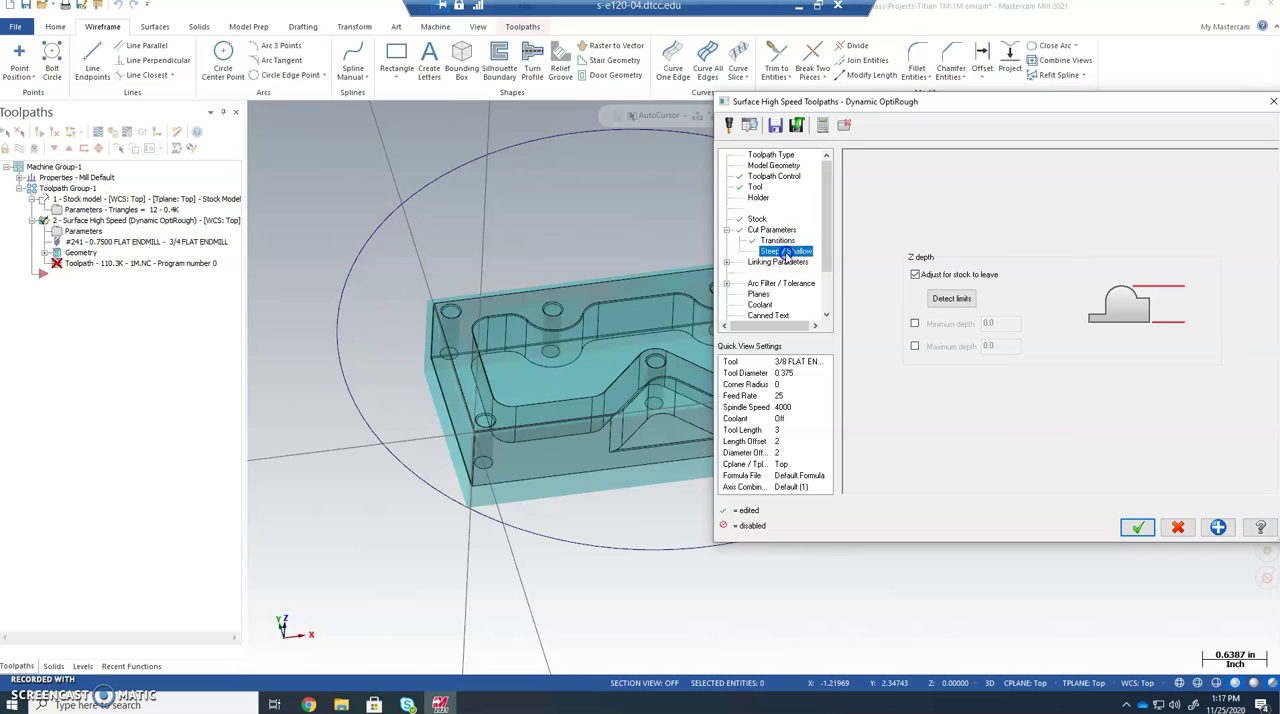
click(914, 323)
click(915, 346)
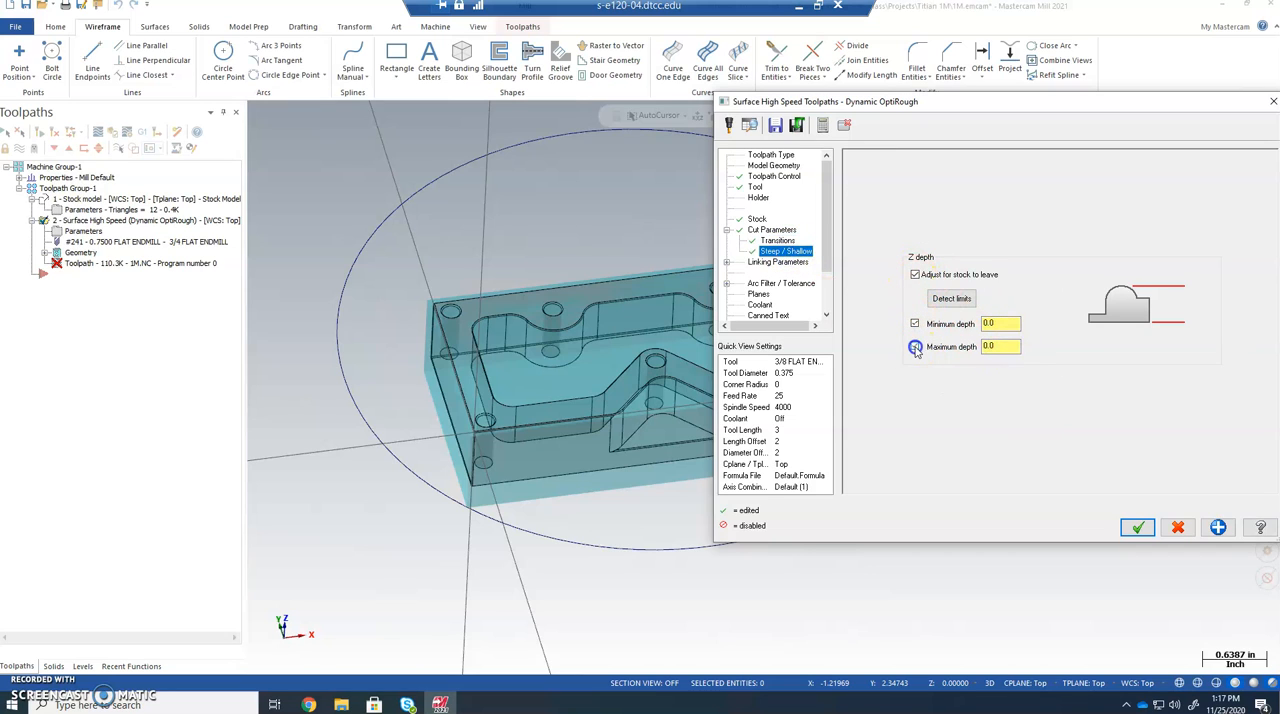
click(991, 347)
text(-.75)
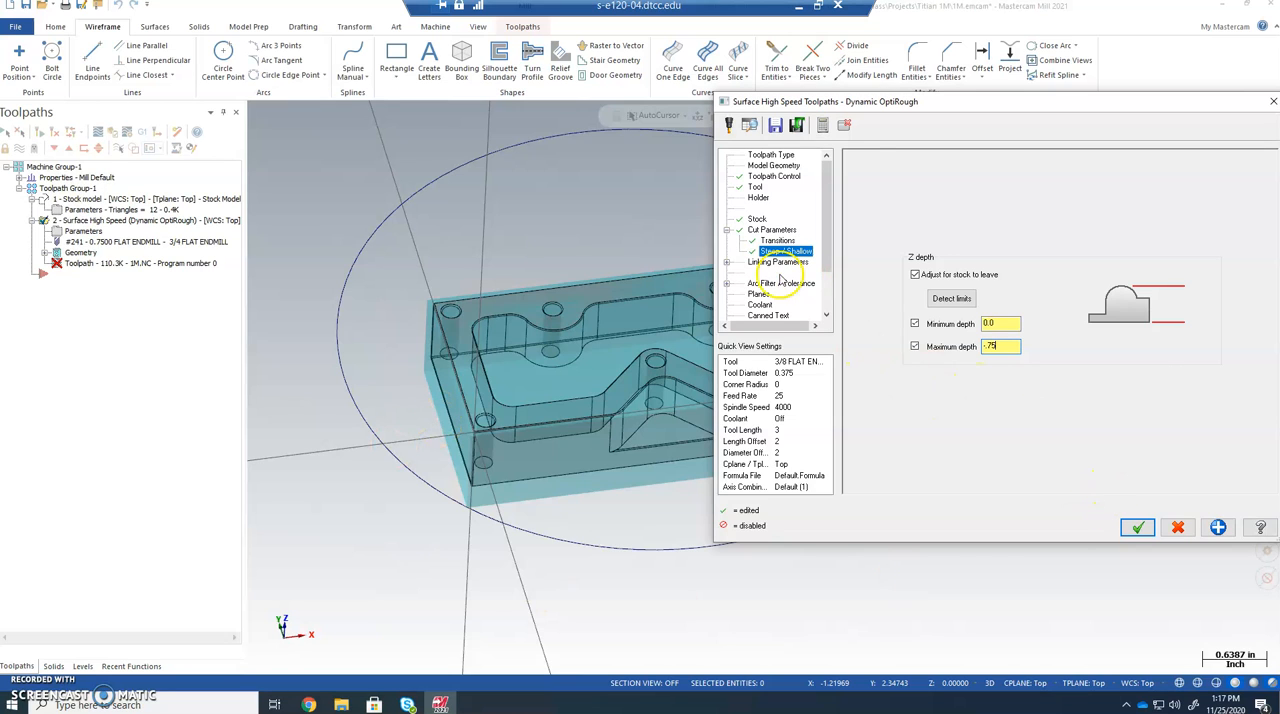
click(777, 262)
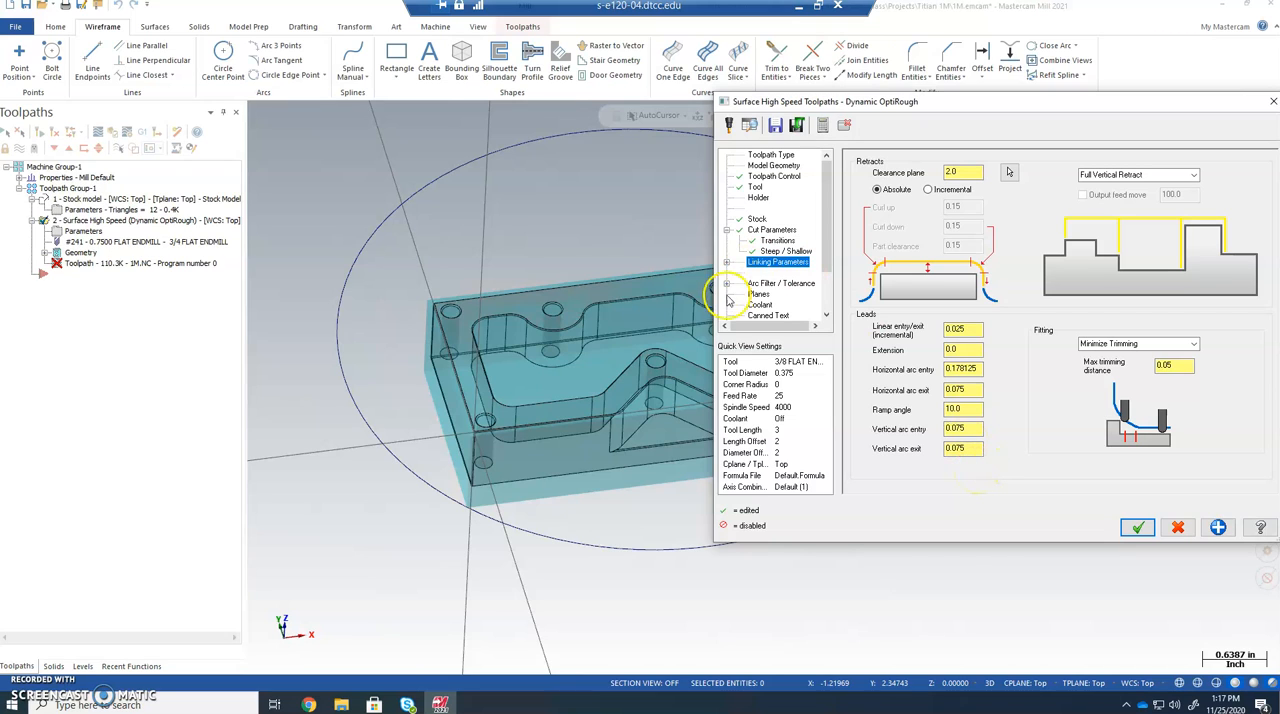
Turn Flood coolant On and accept the Dynamic OptiRough parameters with the 3/8 endmill.
click(762, 305)
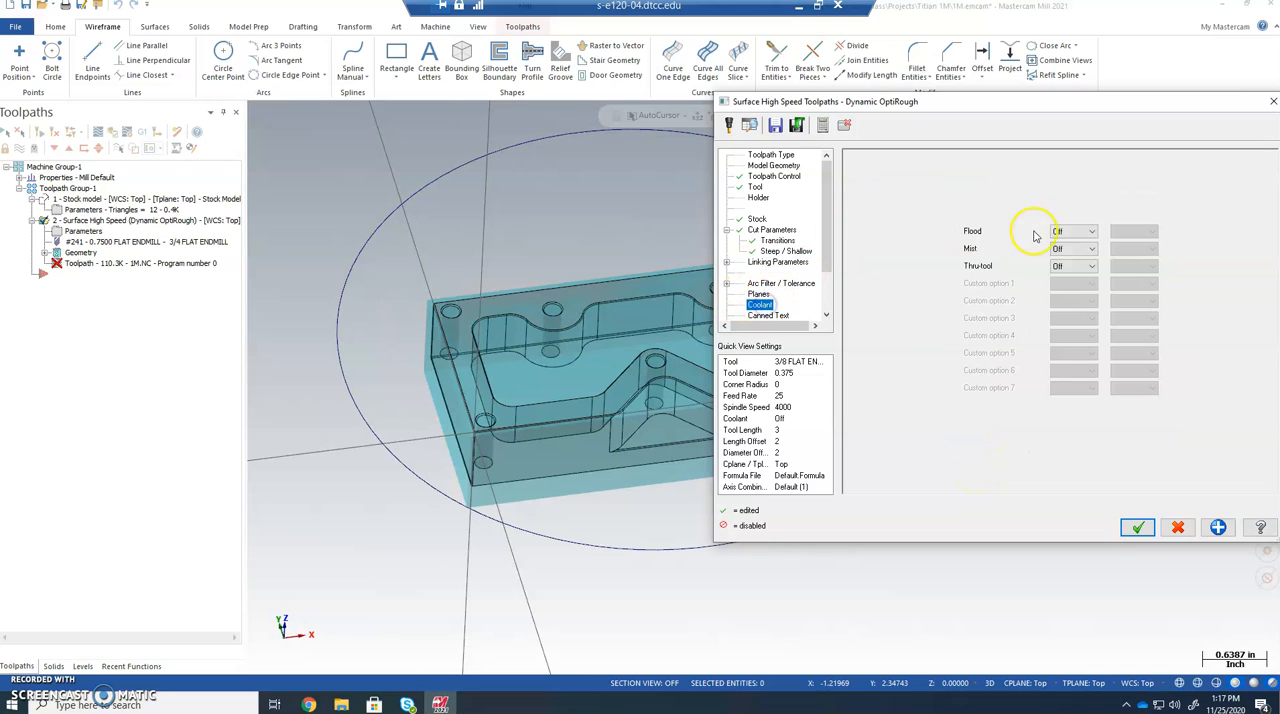
click(1073, 231)
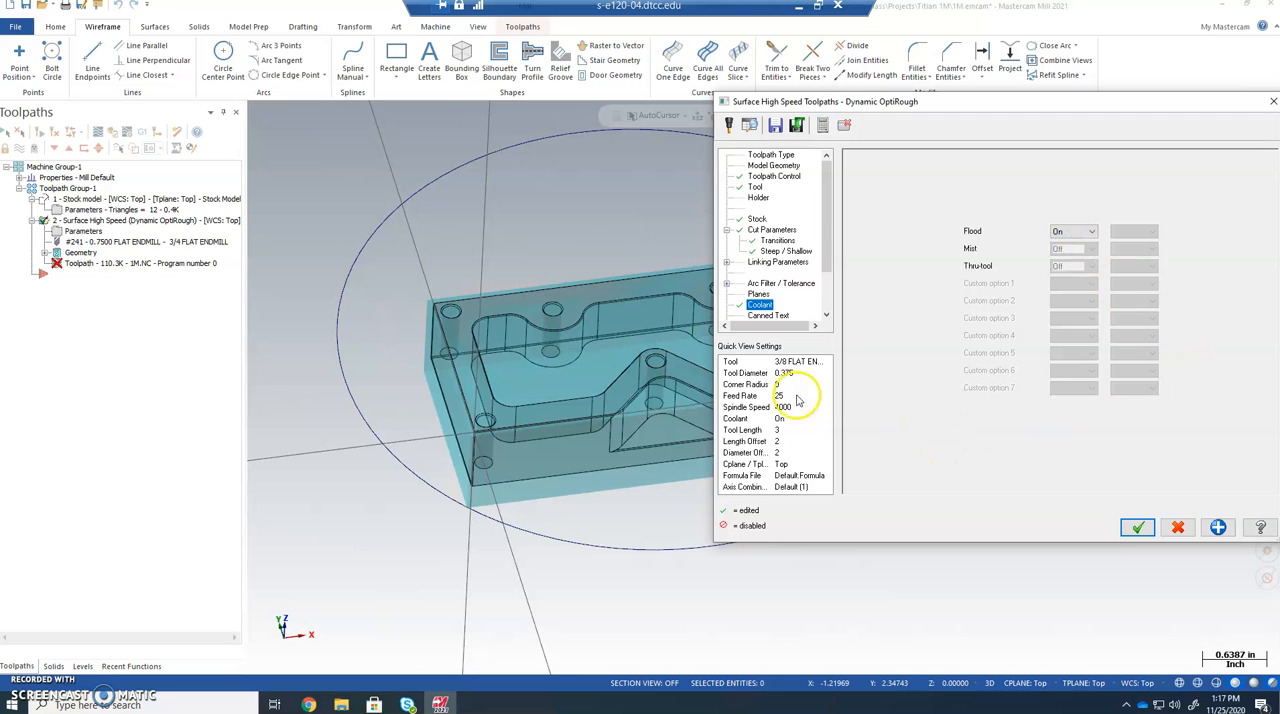
click(1138, 527)
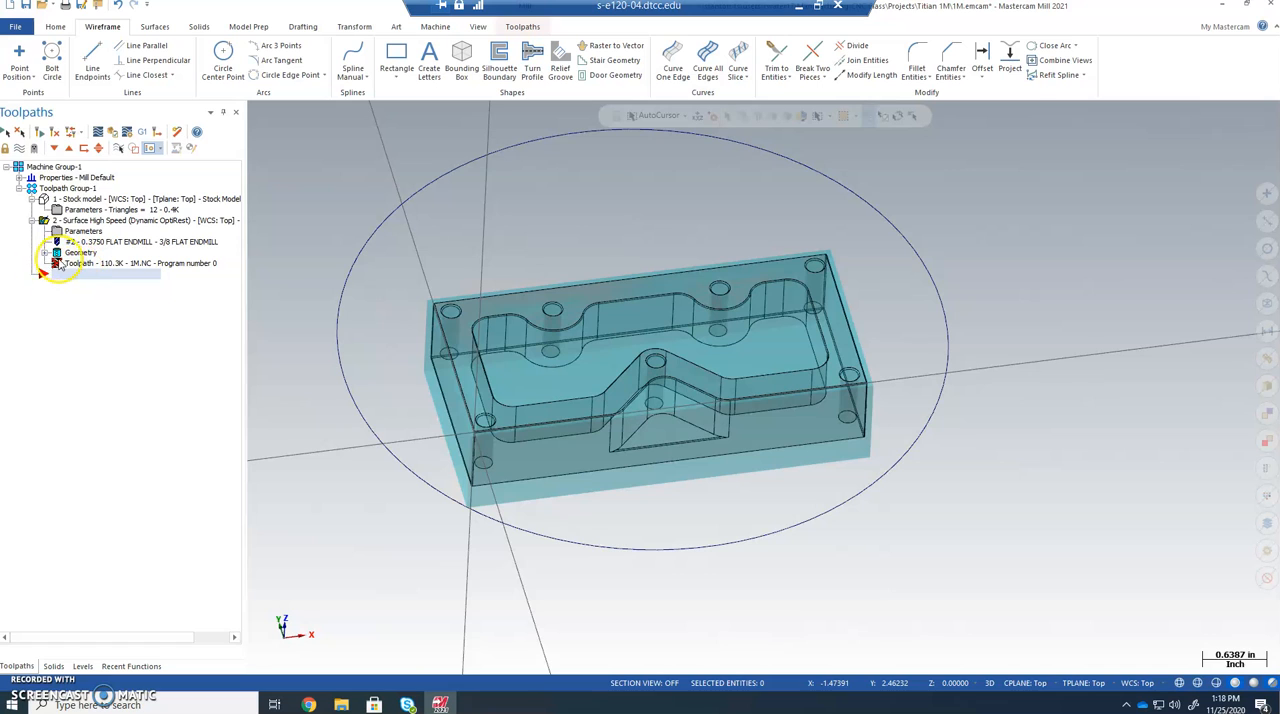
Backplot the OptiRest operation, regenerating the unlocked toolpath when warned.
click(56, 263)
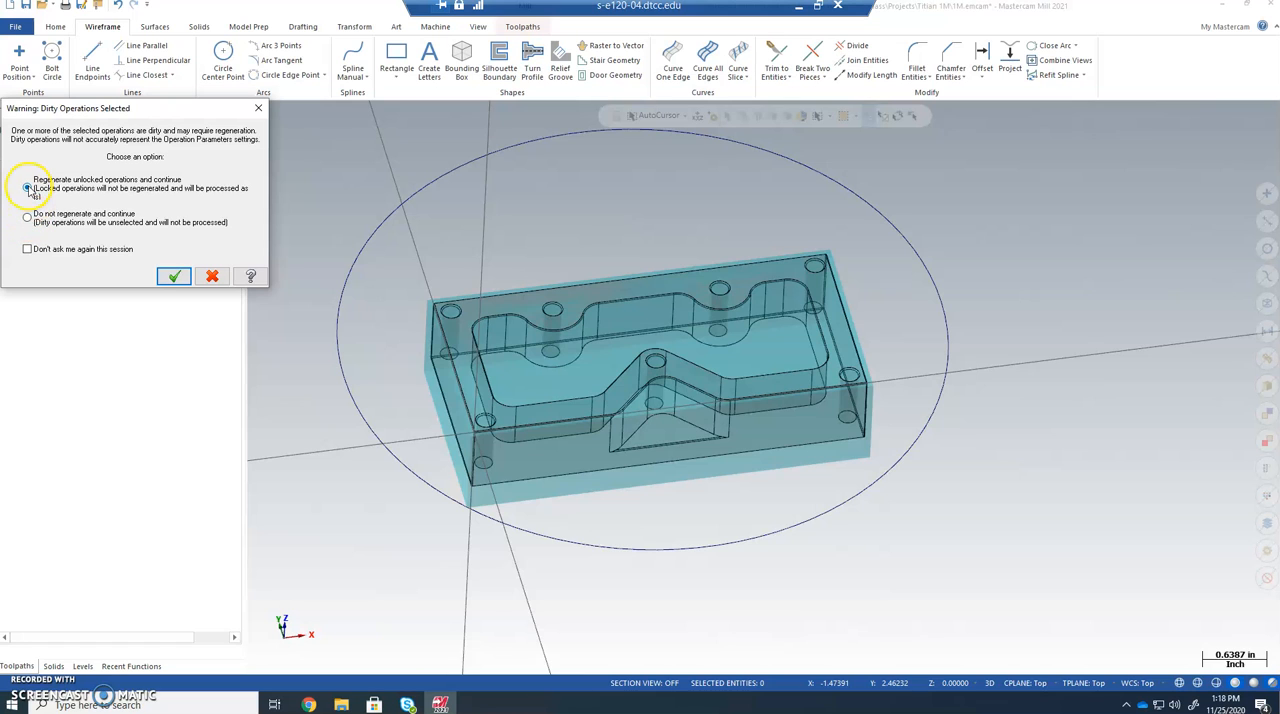
click(173, 276)
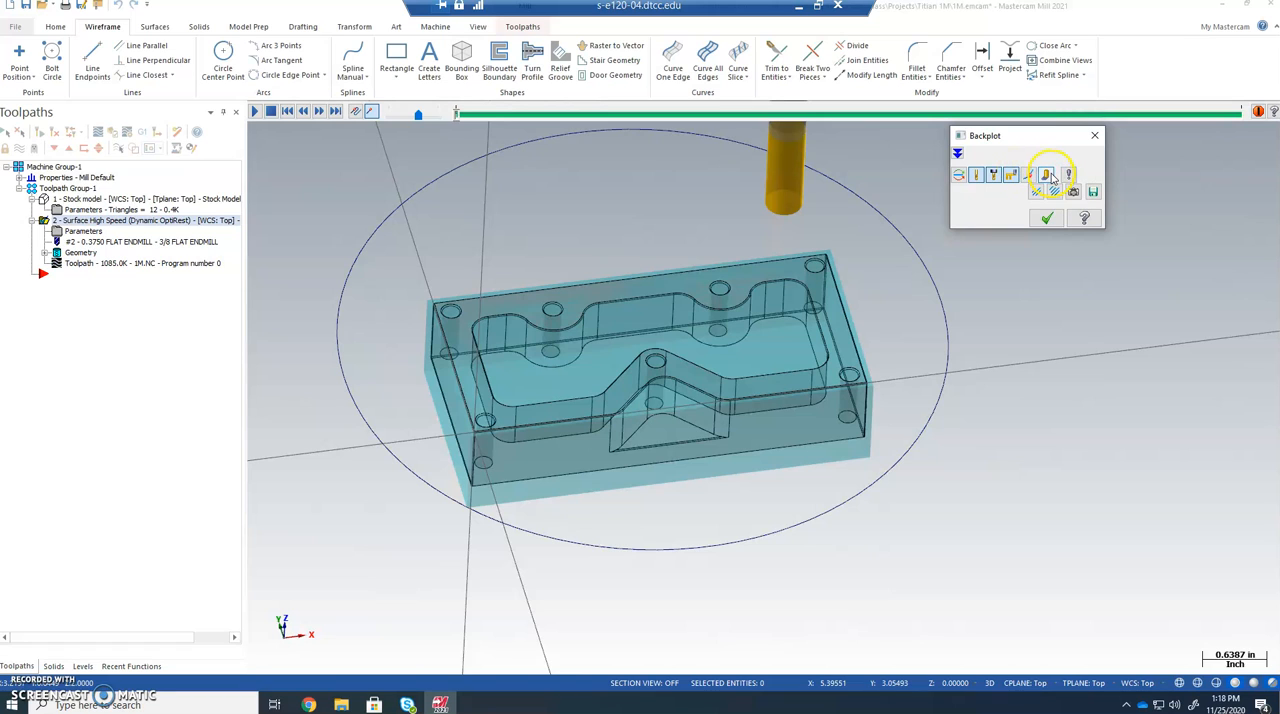
Enable Quick verify, confirm the backplot options, and play the backplot.
click(1047, 176)
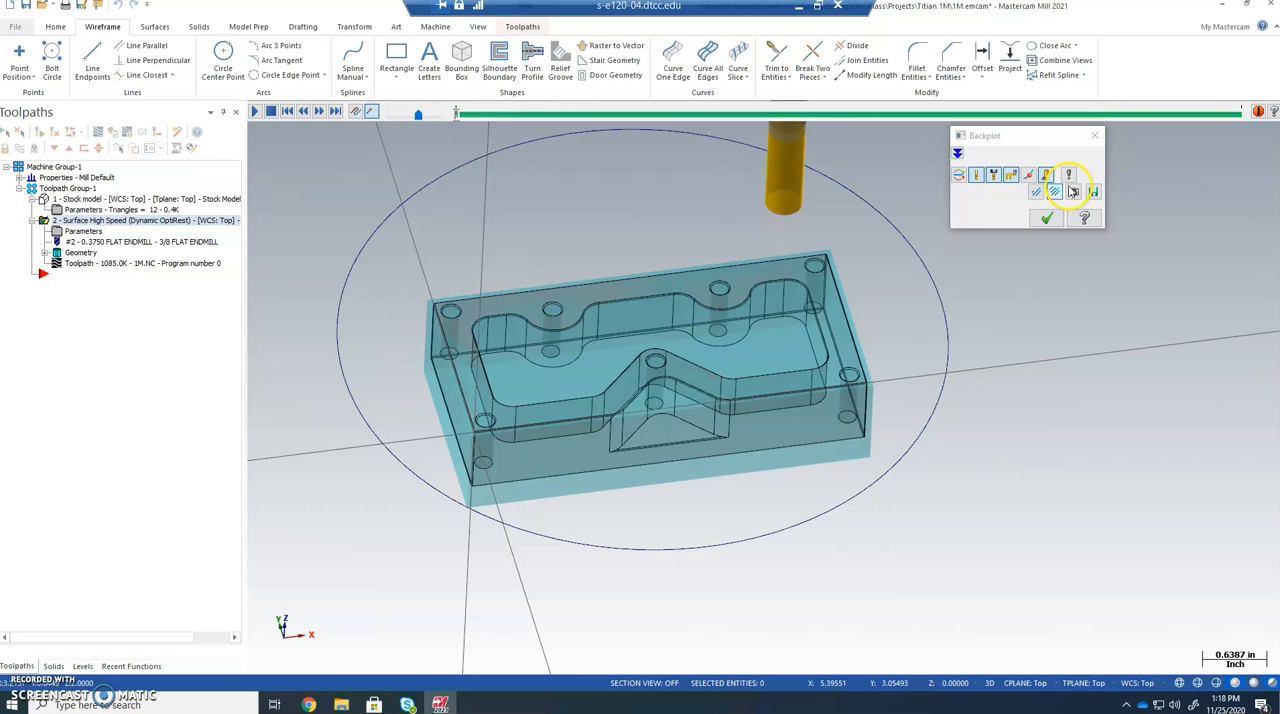
click(1069, 176)
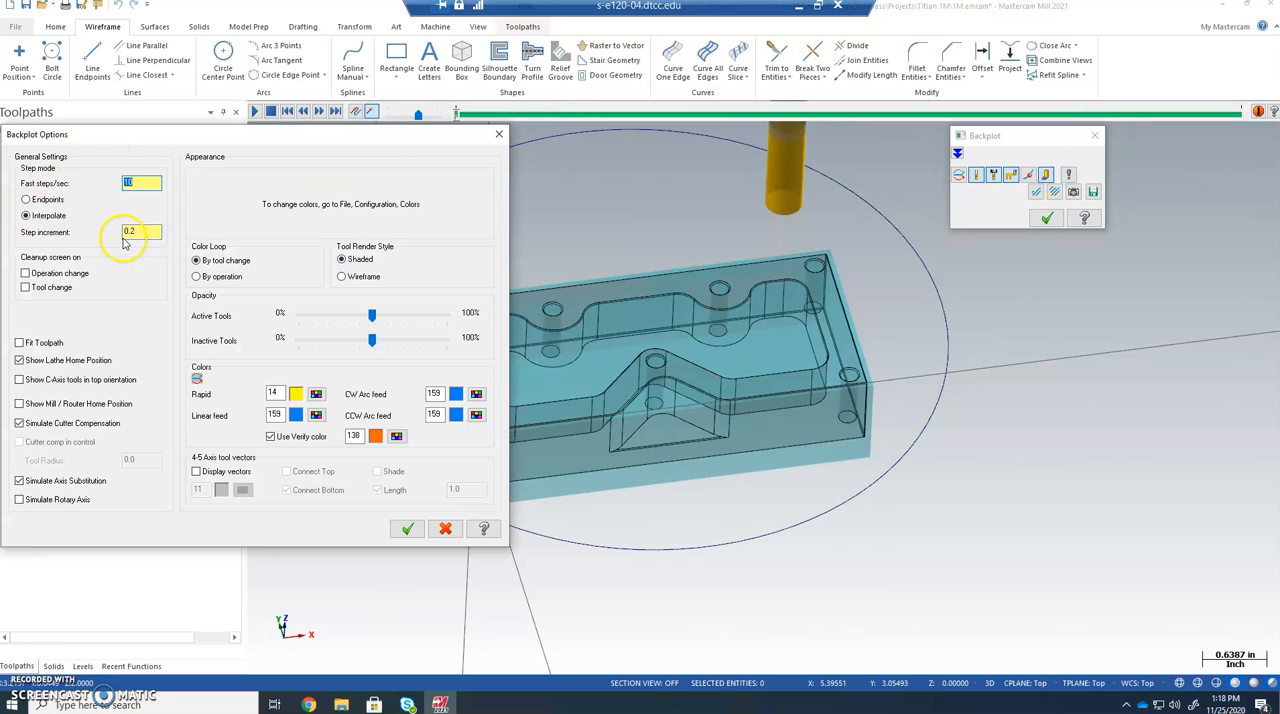
click(413, 529)
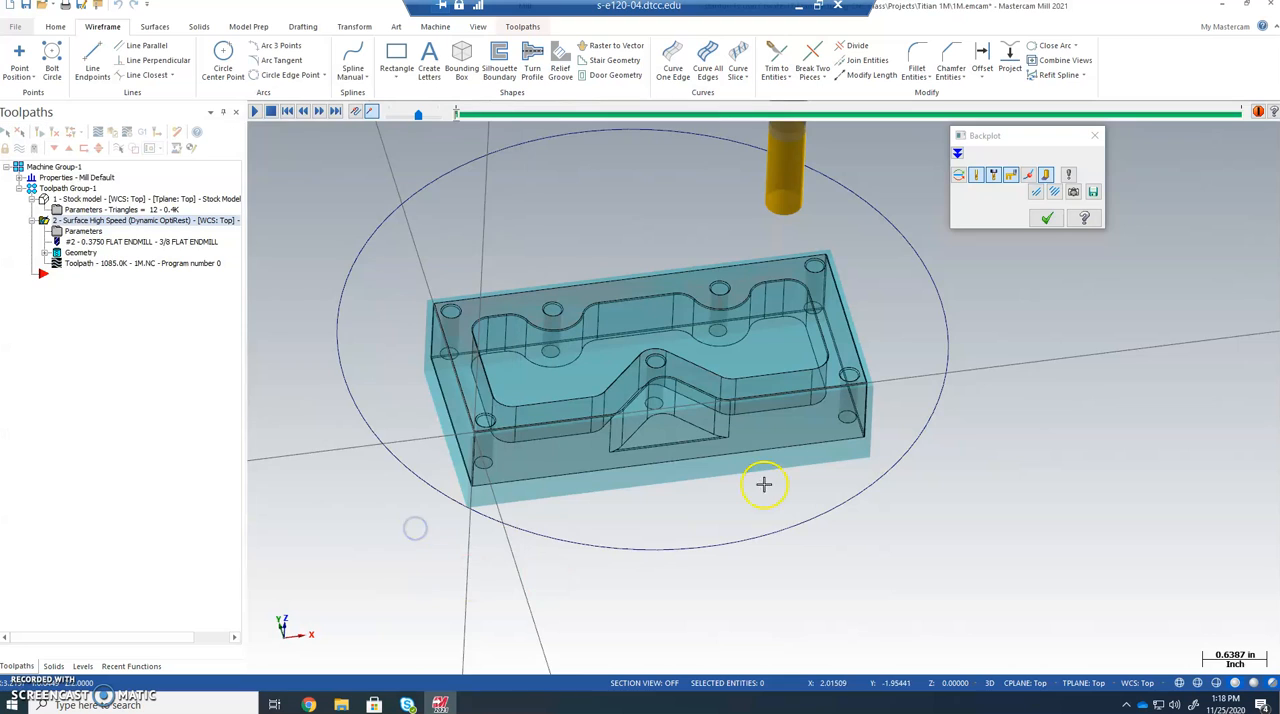
click(319, 111)
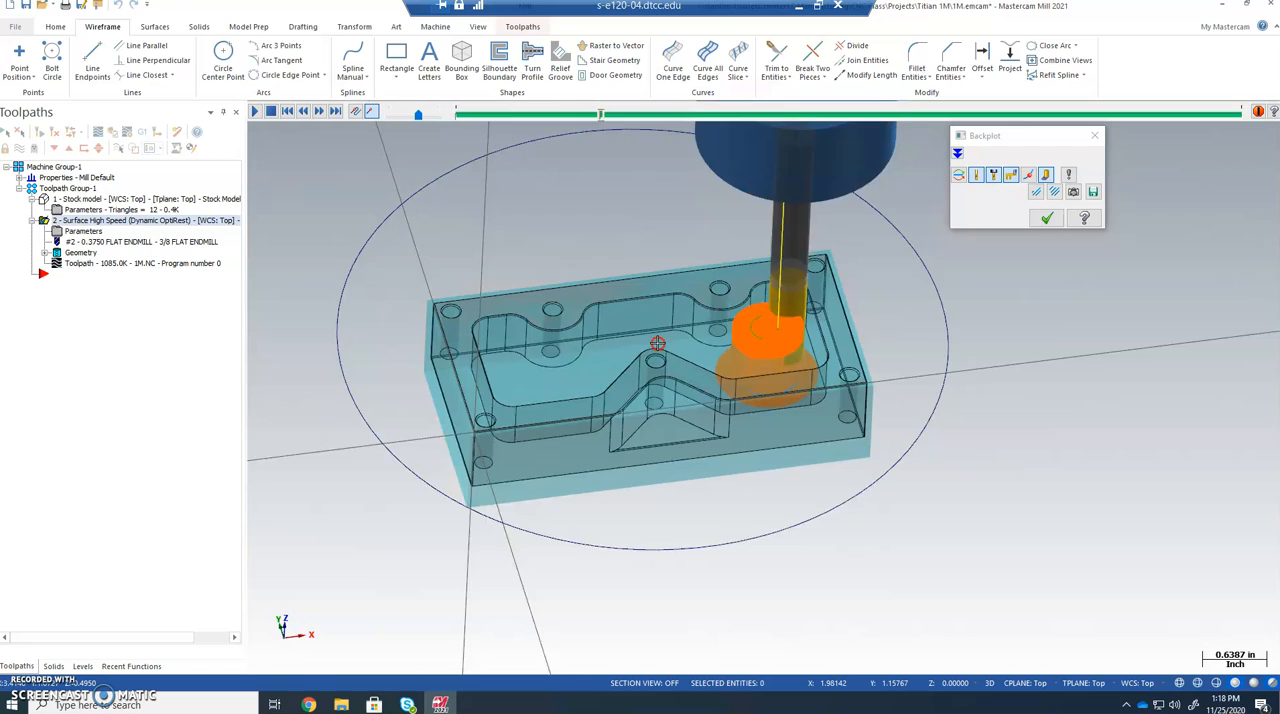
Orbit the block to inspect the orange swept material around the rim and inside the pocket.
middle_drag(657, 343, 428, 281)
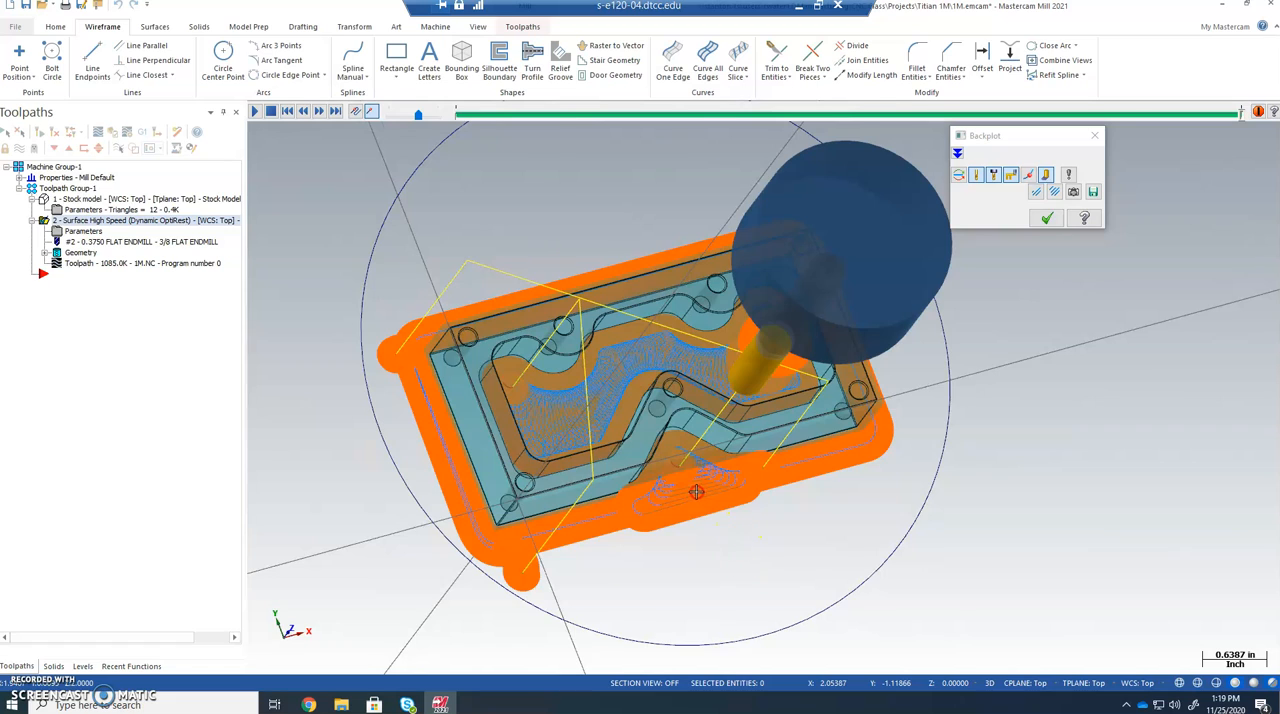
middle_drag(696, 490, 980, 365)
mouse_move(591, 365)
middle_down()
mouse_move(691, 322)
mouse_move(590, 291)
mouse_move(636, 317)
mouse_move(590, 325)
middle_up()
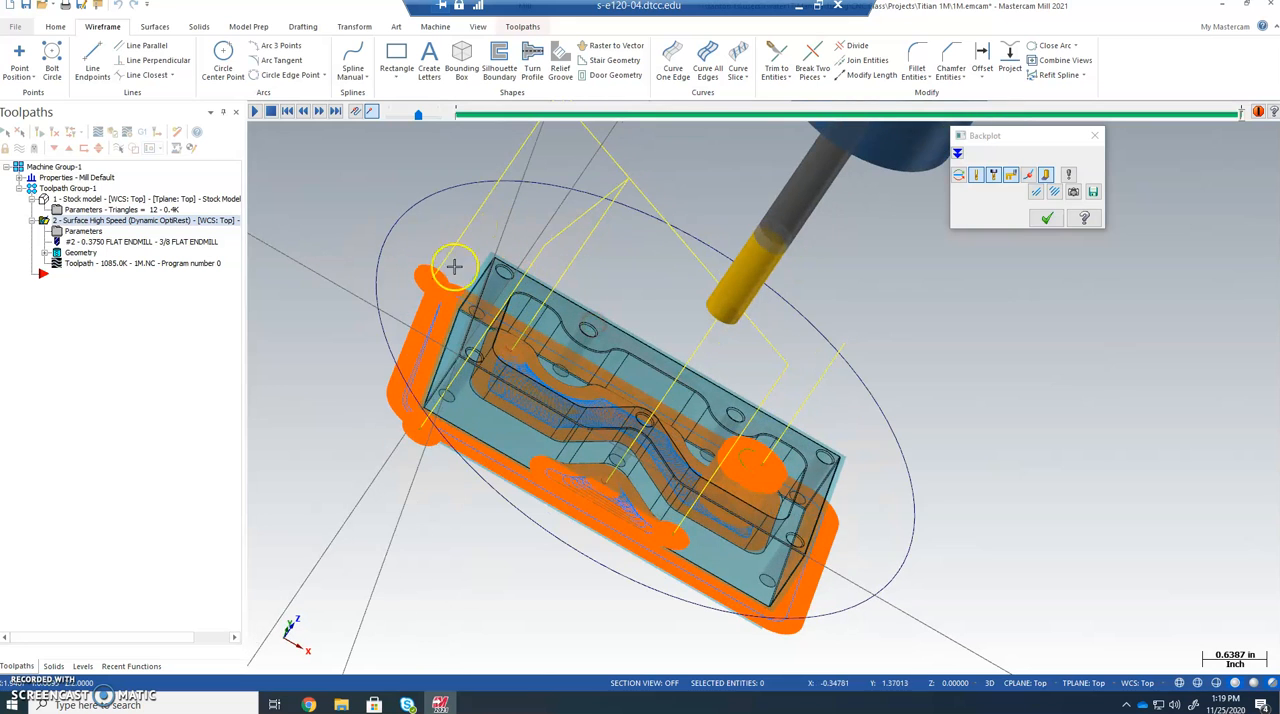
mouse_move(576, 271)
middle_down()
mouse_move(521, 284)
mouse_move(510, 262)
middle_up()
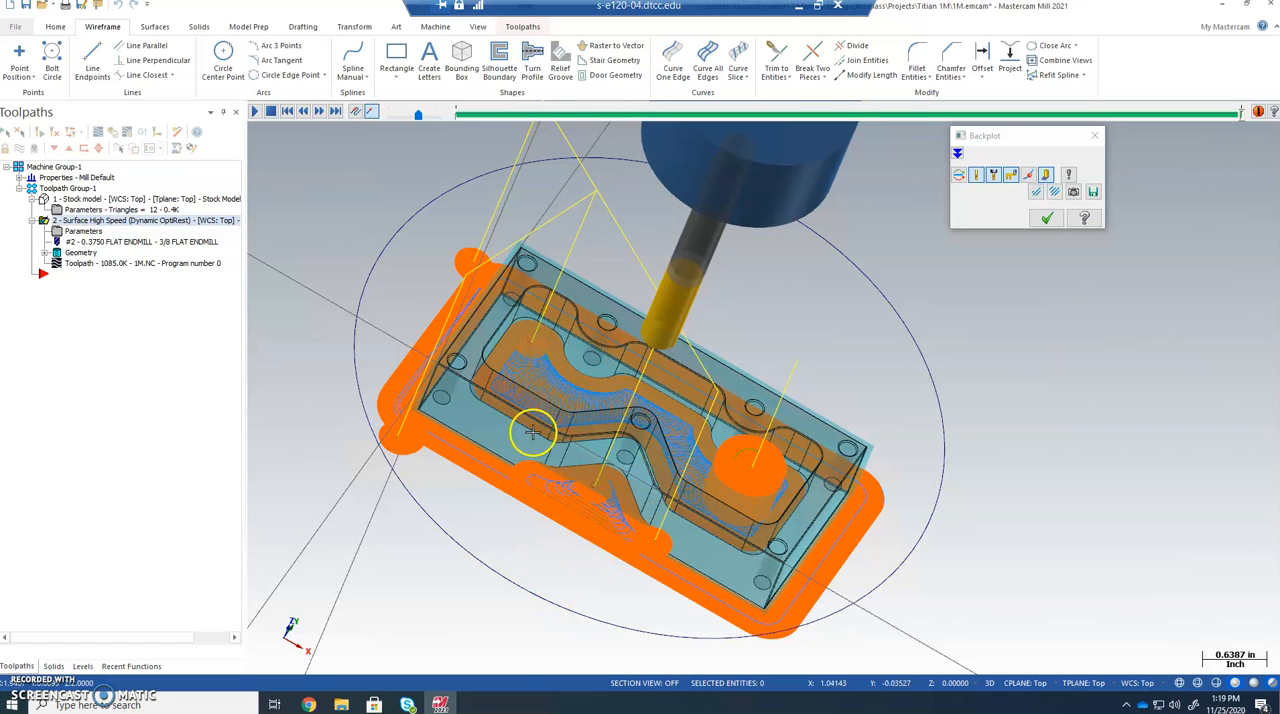
middle_drag(361, 273, 395, 268)
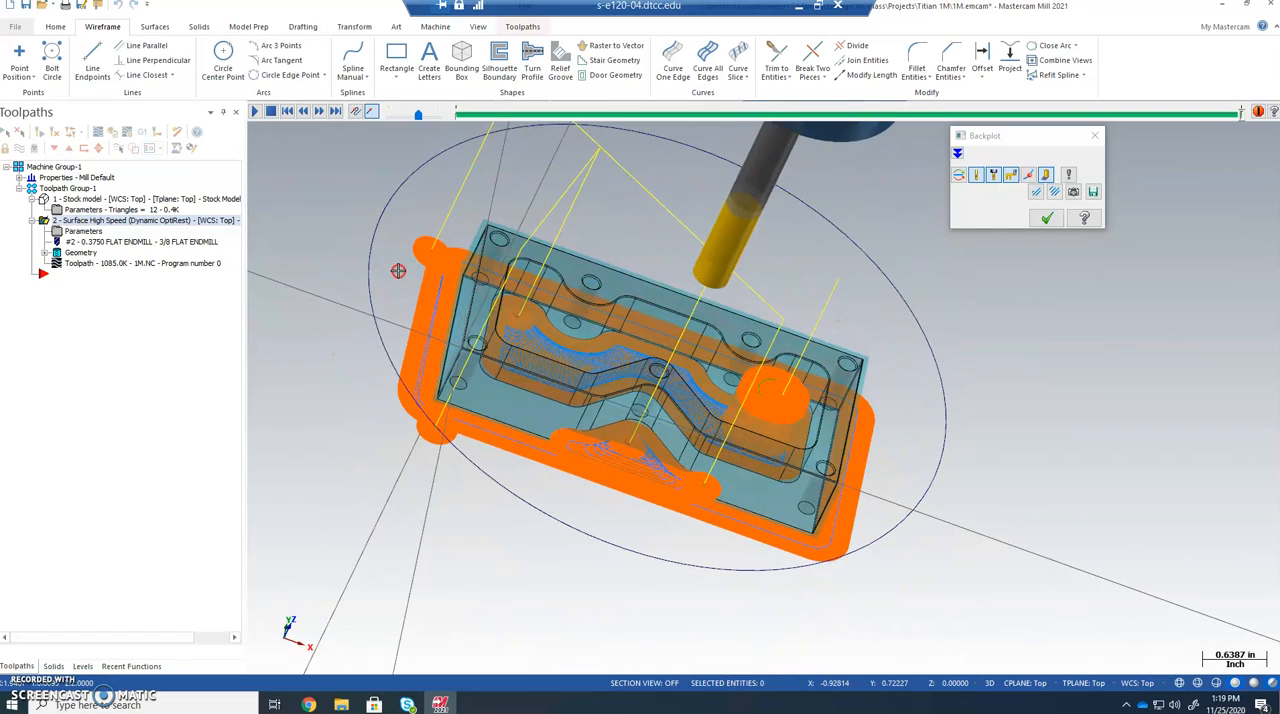